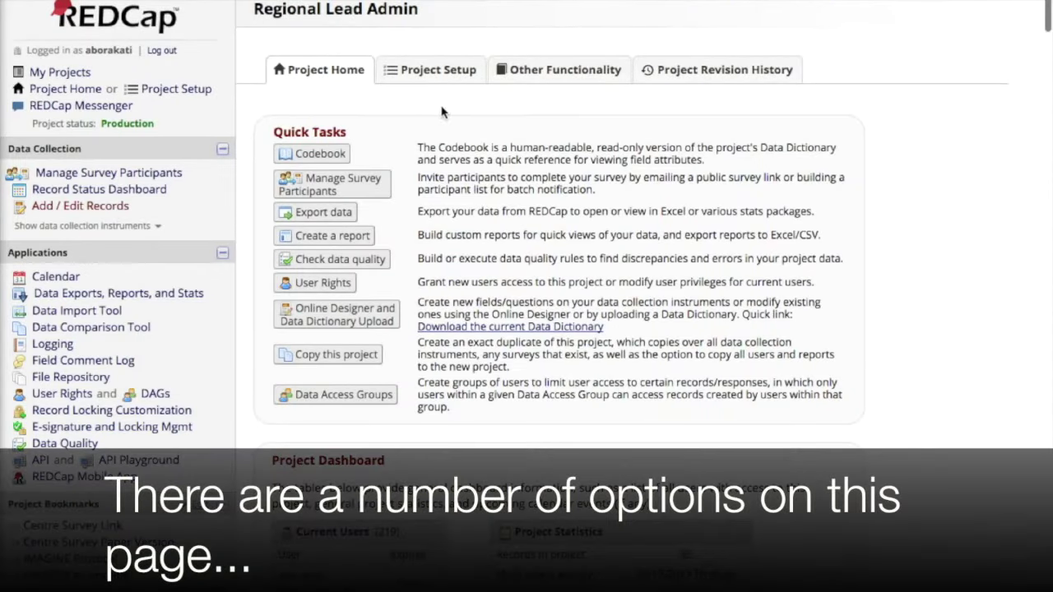
Add a new record to the project and open its Centre Data form
{"action": "scroll", "coordinate": [439, 130], "scroll_direction": "down", "scroll_amount": 3}
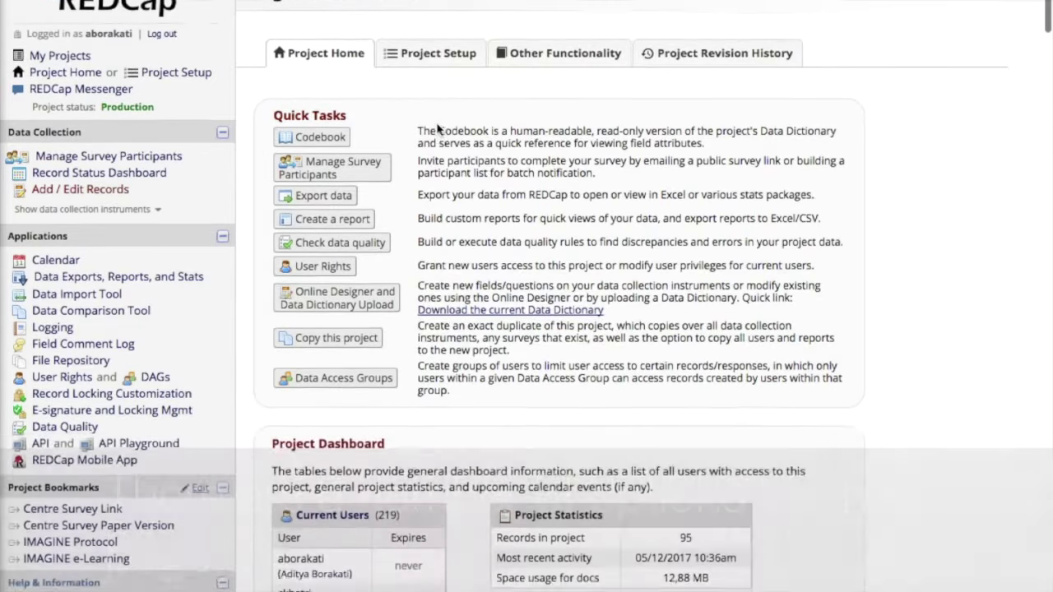
{"action": "scroll", "coordinate": [439, 131], "scroll_direction": "down", "scroll_amount": 2}
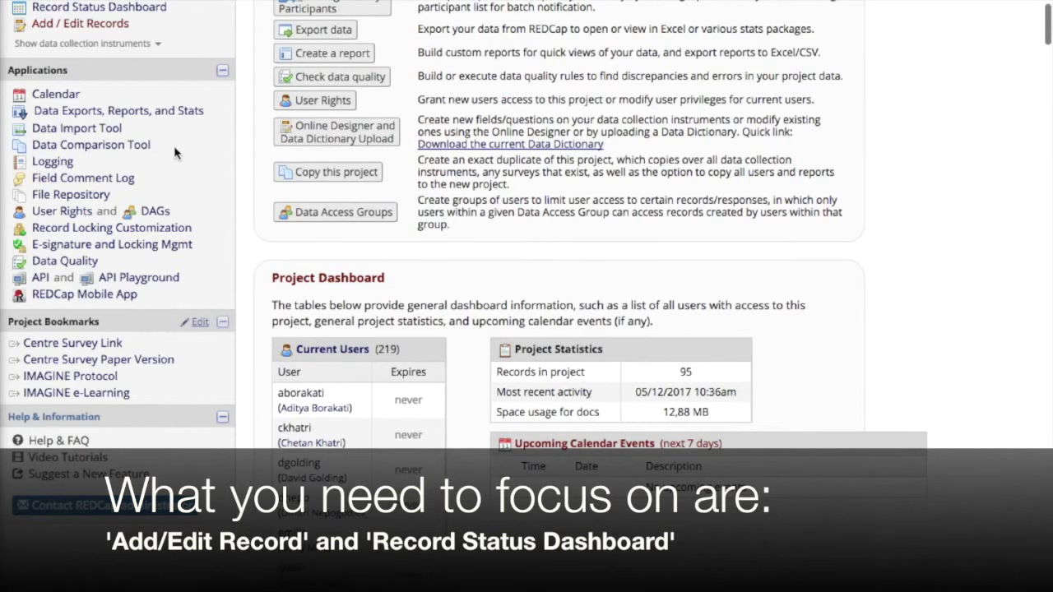
{"action": "scroll", "coordinate": [148, 165], "scroll_direction": "up", "scroll_amount": 5}
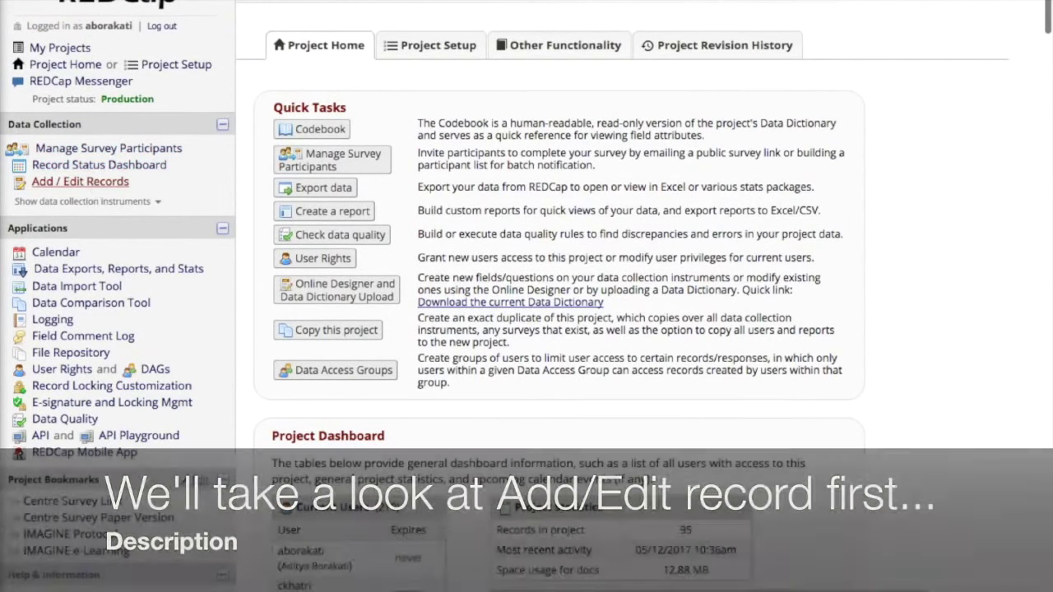
{"action": "left_click", "coordinate": [80, 181]}
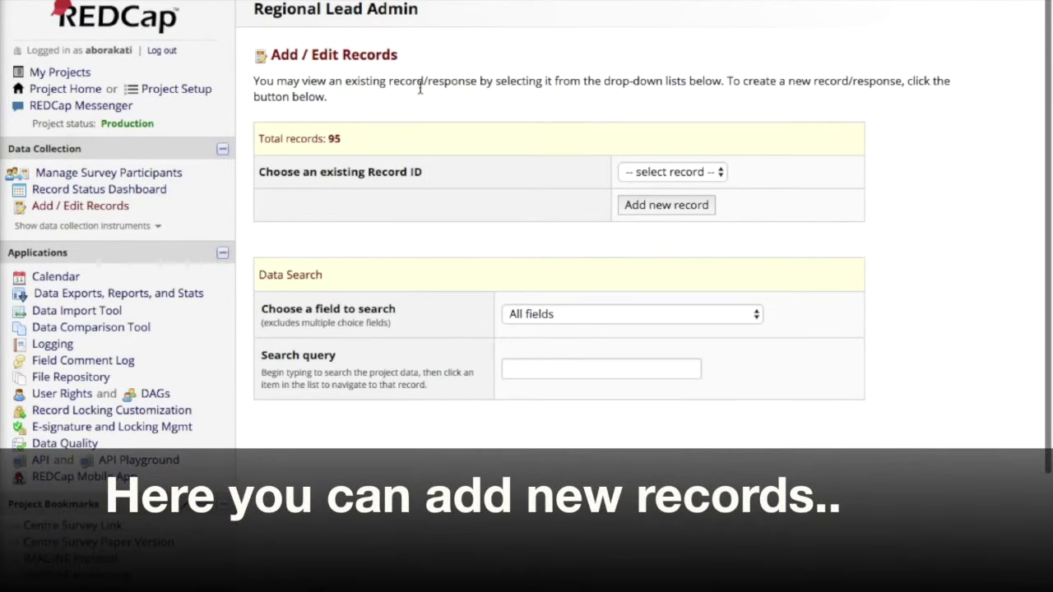
{"action": "left_click", "coordinate": [647, 211]}
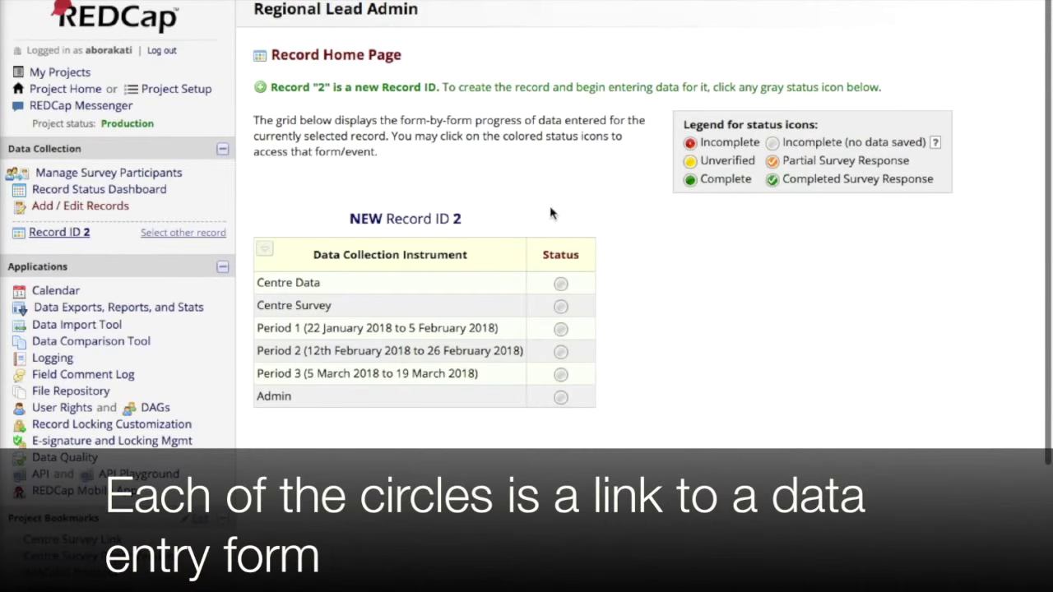
{"action": "left_click", "coordinate": [561, 286]}
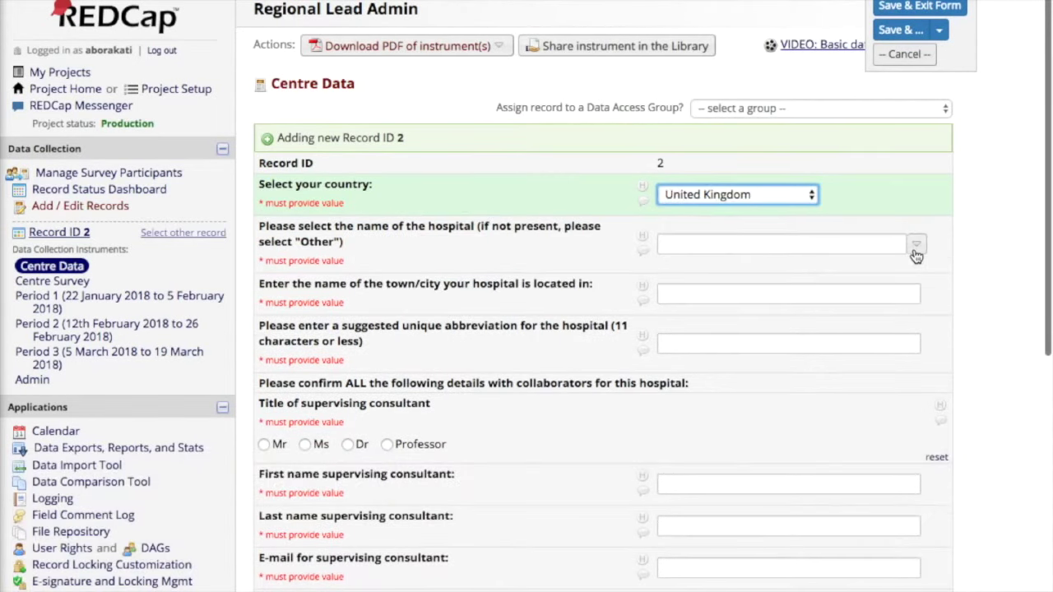
Choose Altnagelvin Area Hospital as the hospital name in the Centre Data form
{"action": "left_click", "coordinate": [916, 244]}
{"action": "scroll", "coordinate": [829, 306], "scroll_direction": "down", "scroll_amount": 5}
{"action": "scroll", "coordinate": [827, 306], "scroll_direction": "up", "scroll_amount": 1}
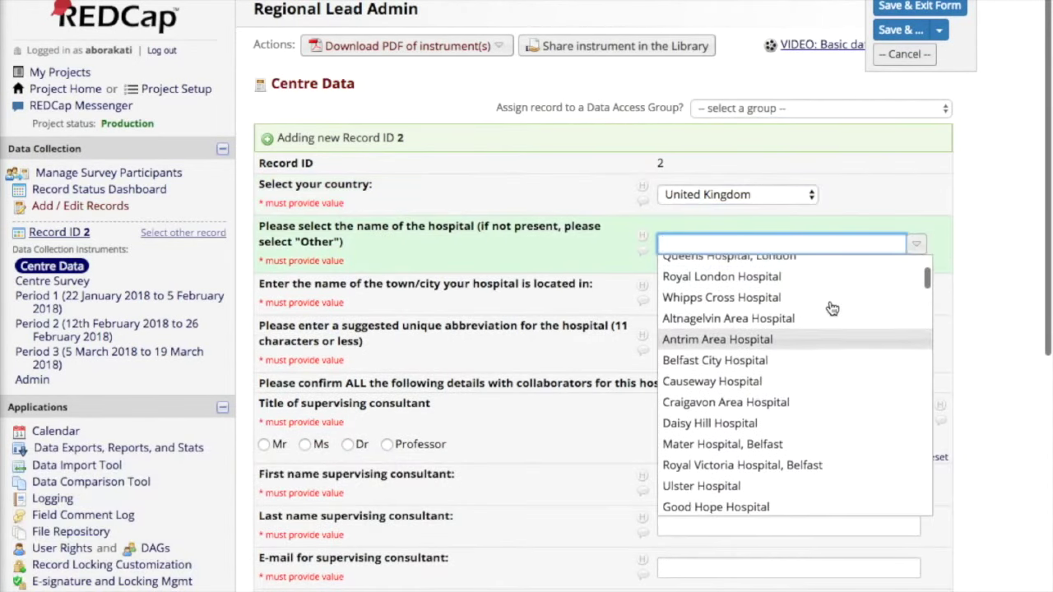
{"action": "left_click", "coordinate": [790, 315]}
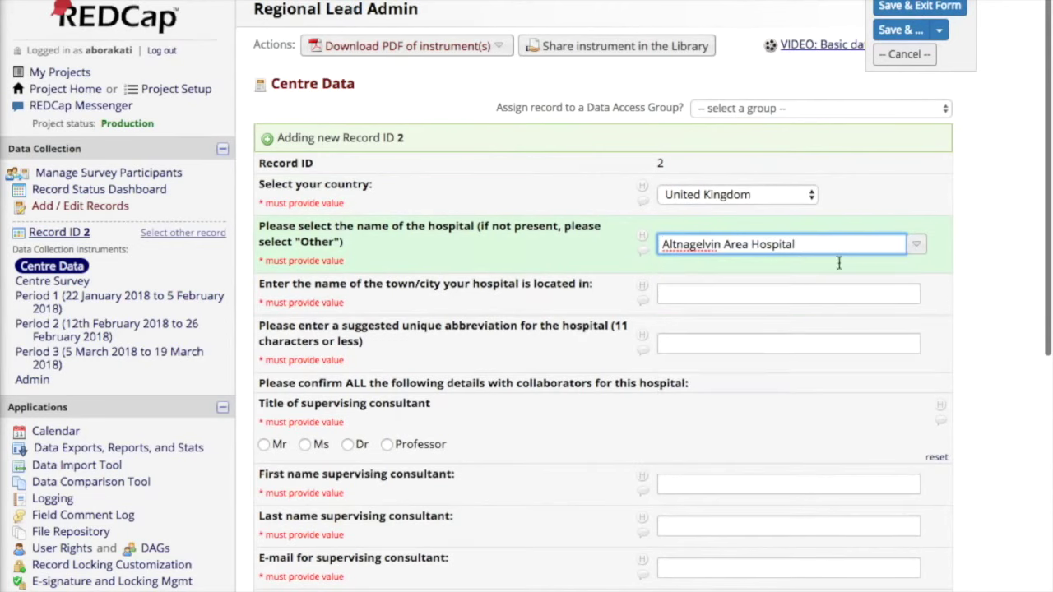
Set the title of the supervising consultant to Dr
{"action": "scroll", "coordinate": [853, 236], "scroll_direction": "down", "scroll_amount": 1}
{"action": "scroll", "coordinate": [853, 237], "scroll_direction": "down", "scroll_amount": 2}
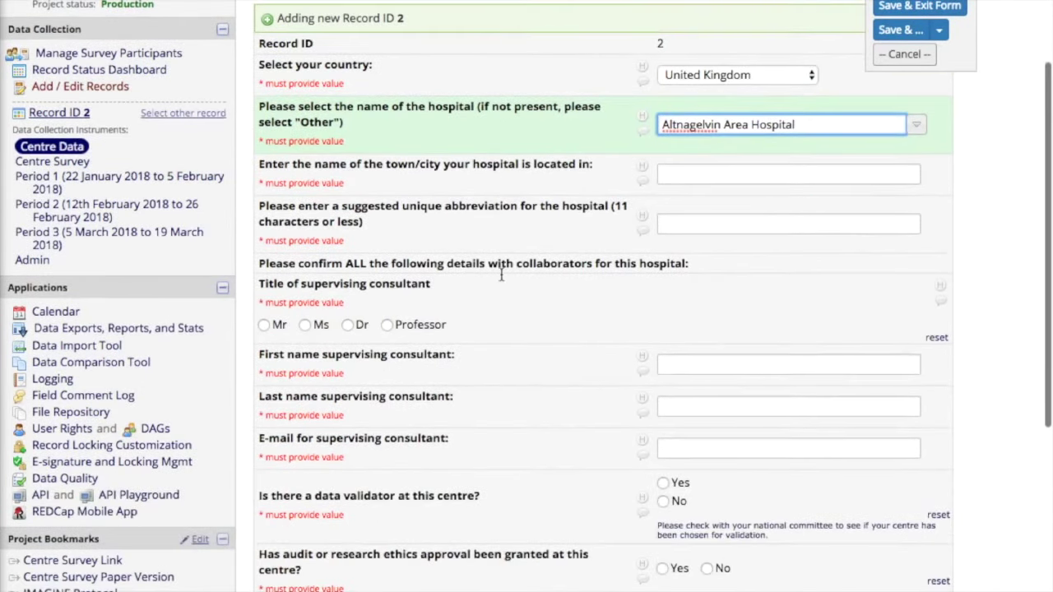
{"action": "scroll", "coordinate": [500, 277], "scroll_direction": "down", "scroll_amount": 3}
{"action": "left_click", "coordinate": [348, 183]}
Answer No to having a data validator at this centre and Yes to audit or research ethics approval being granted
{"action": "scroll", "coordinate": [691, 344], "scroll_direction": "down", "scroll_amount": 3}
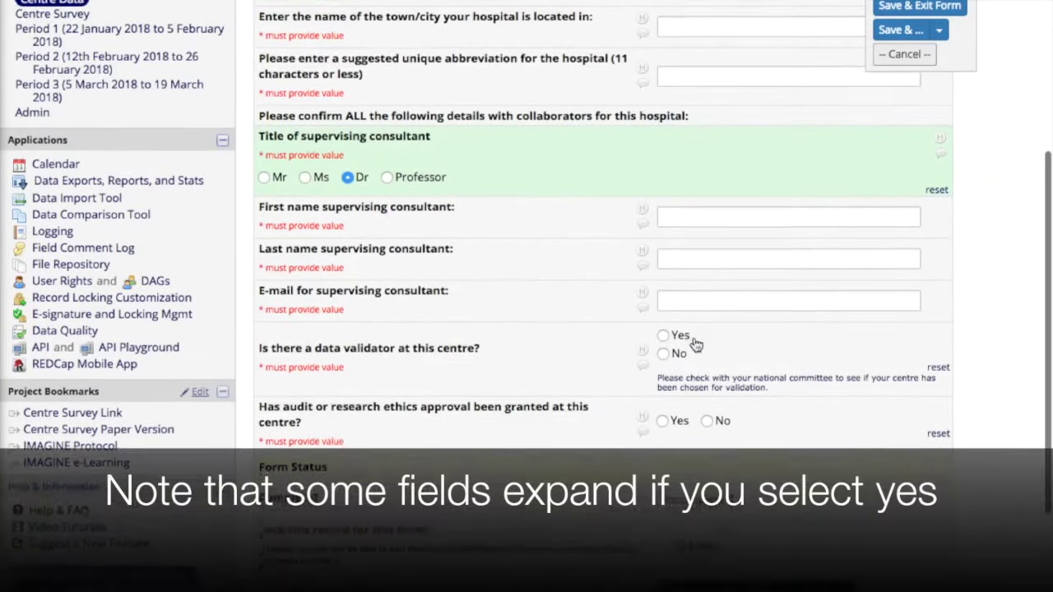
{"action": "left_click", "coordinate": [664, 201]}
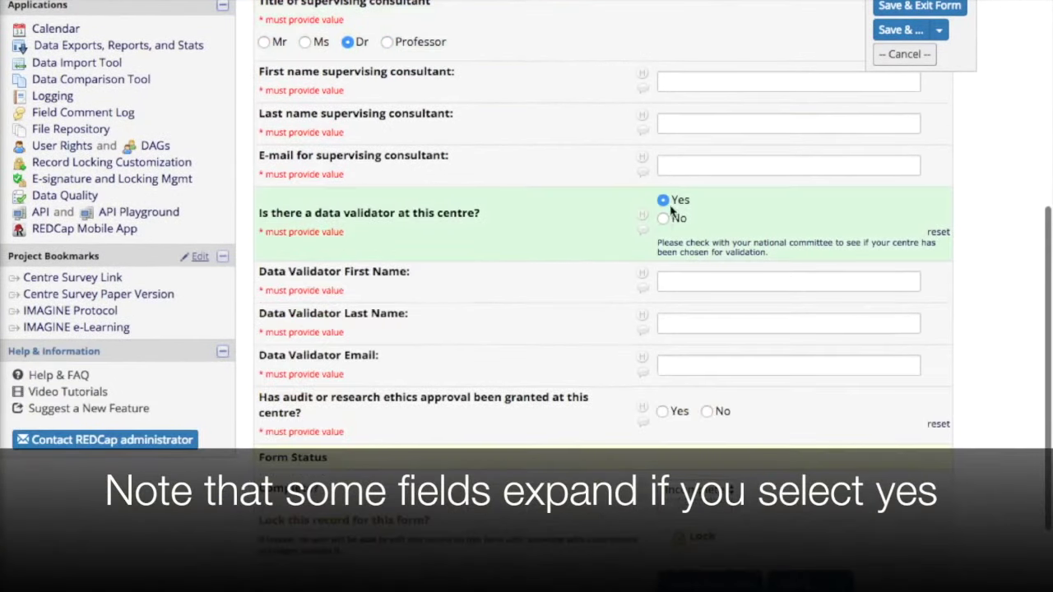
{"action": "left_click", "coordinate": [664, 219]}
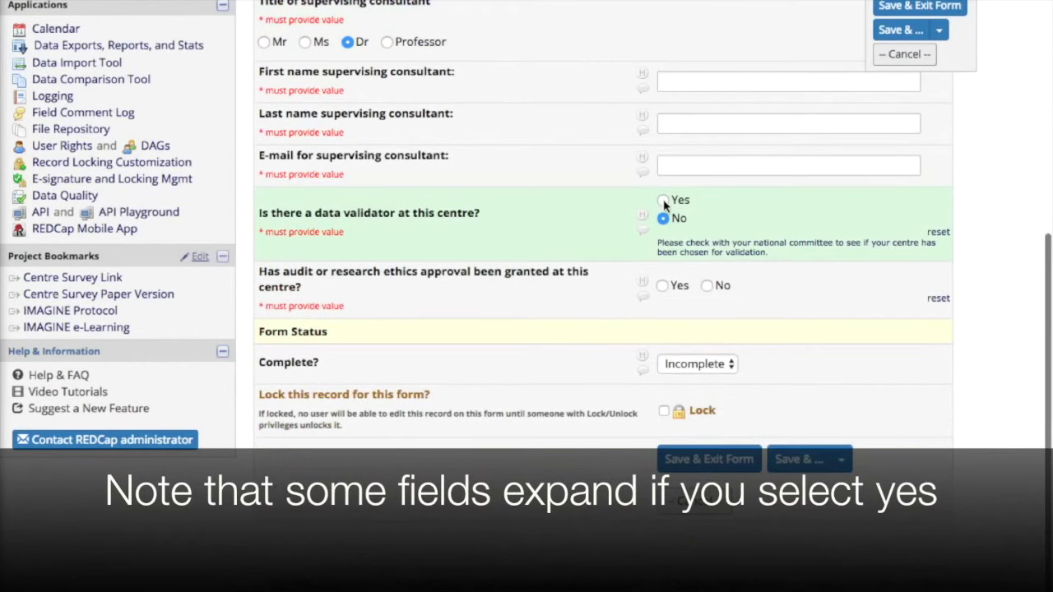
{"action": "left_click", "coordinate": [664, 285]}
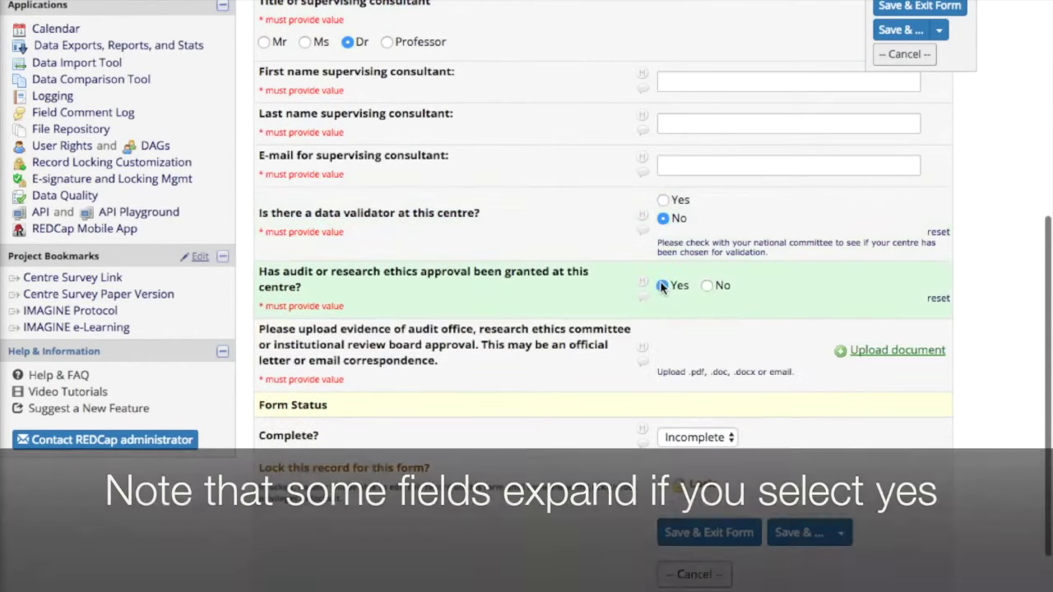
{"action": "left_click", "coordinate": [707, 285]}
{"action": "left_click", "coordinate": [663, 286]}
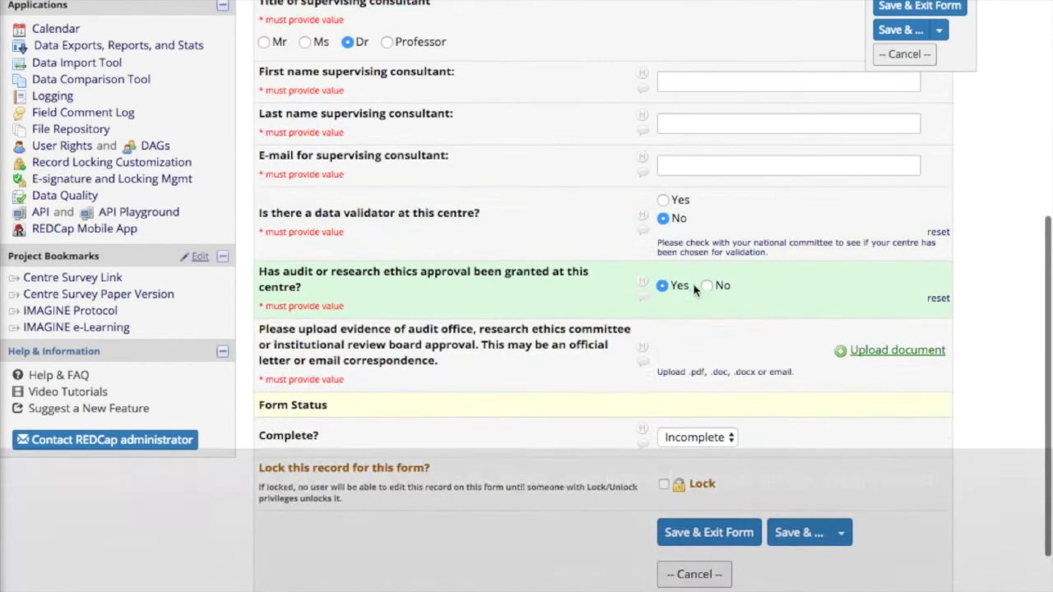
{"action": "left_click", "coordinate": [875, 351]}
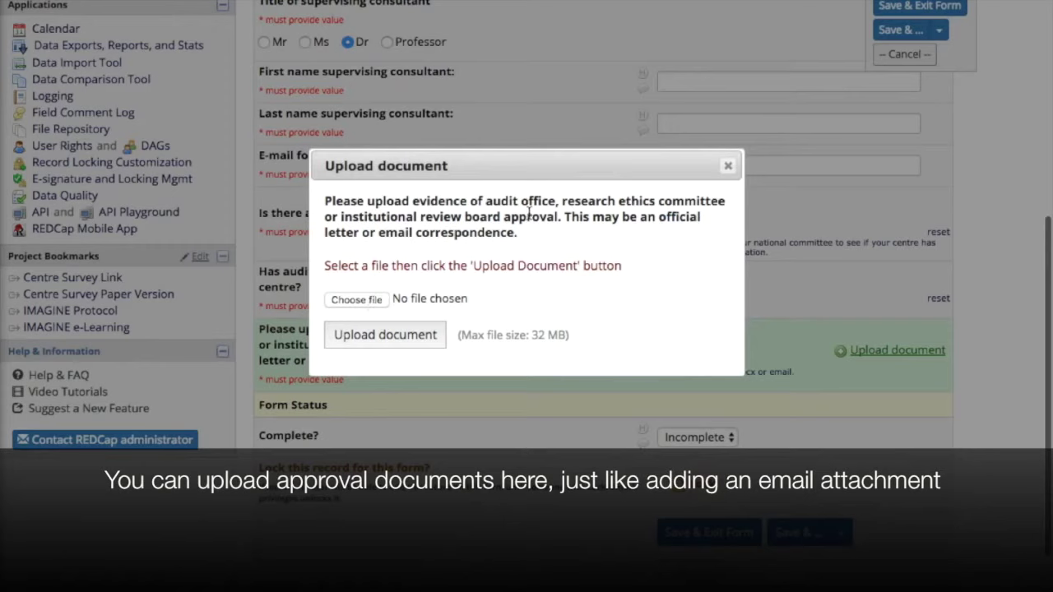
{"action": "left_click", "coordinate": [357, 300]}
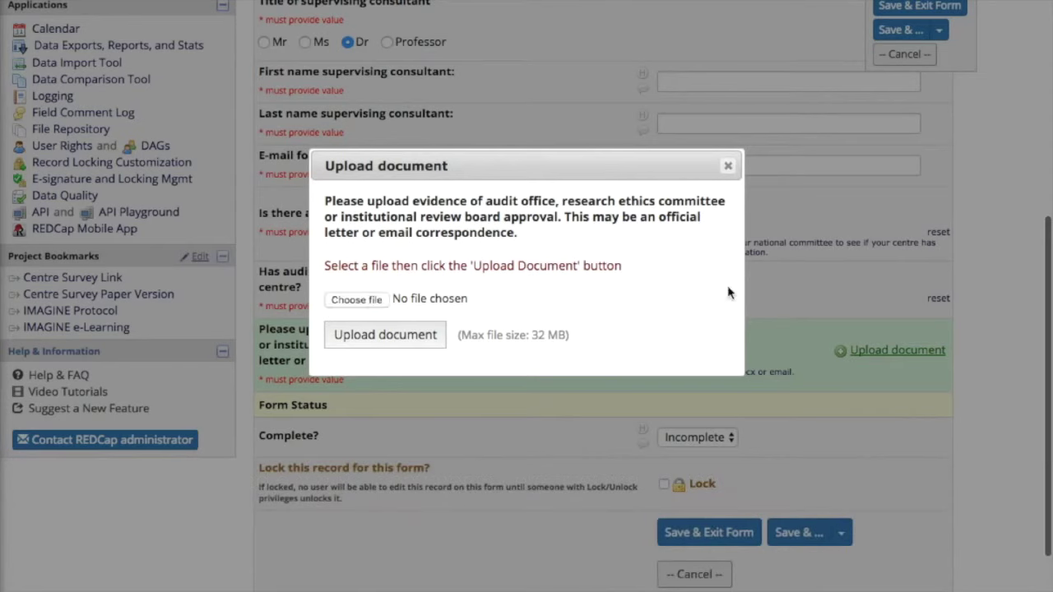
{"action": "left_click", "coordinate": [726, 165]}
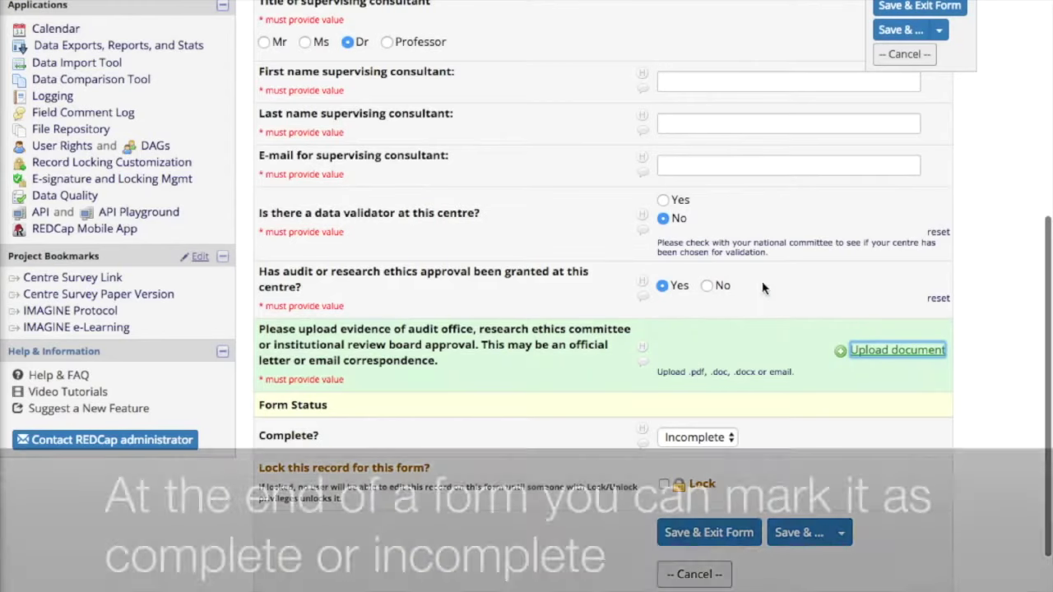
Keep the Centre Data form marked Incomplete, save it and go to the next form, ignoring the missing required fields
{"action": "left_click", "coordinate": [720, 441]}
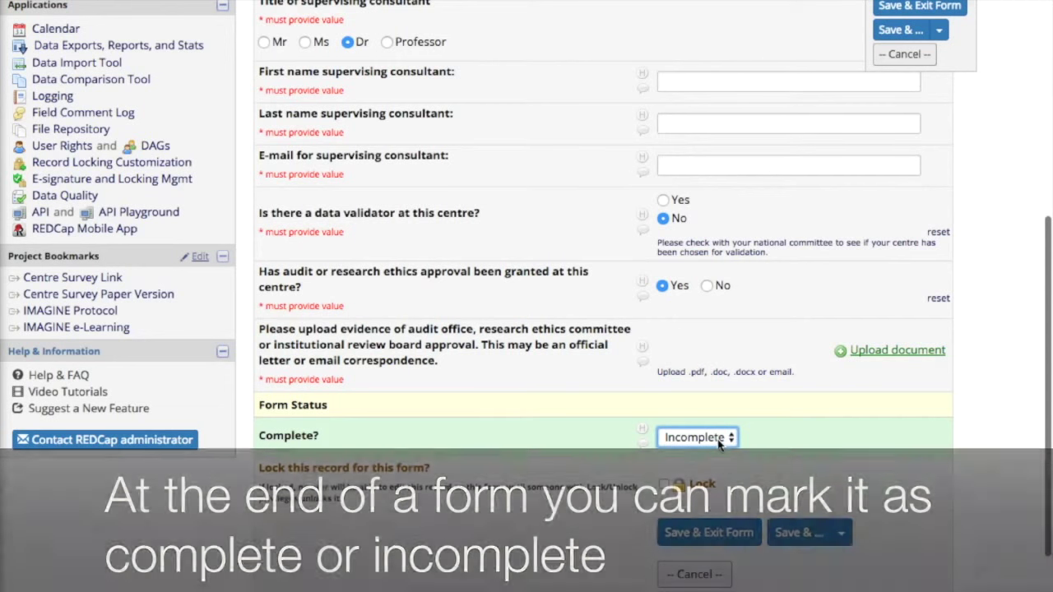
{"action": "scroll", "coordinate": [795, 482], "scroll_direction": "down", "scroll_amount": 2}
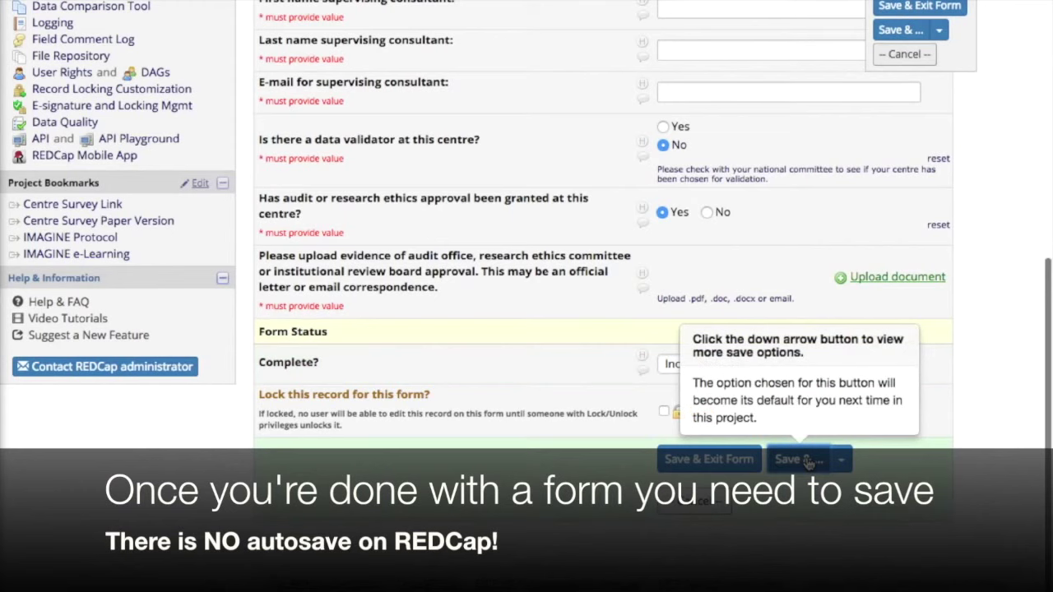
{"action": "left_click", "coordinate": [844, 460]}
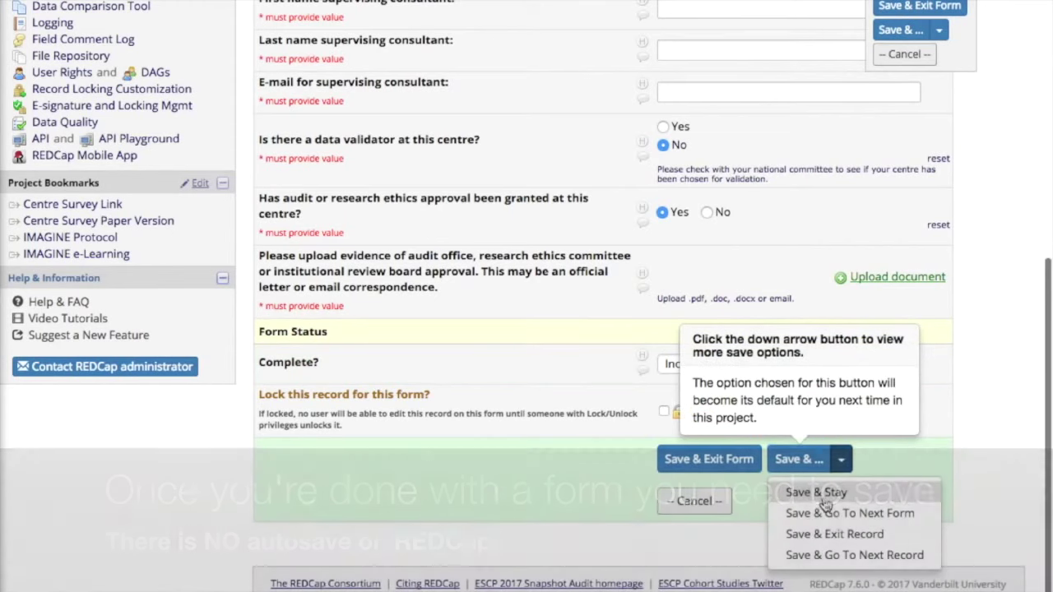
{"action": "left_click", "coordinate": [838, 518]}
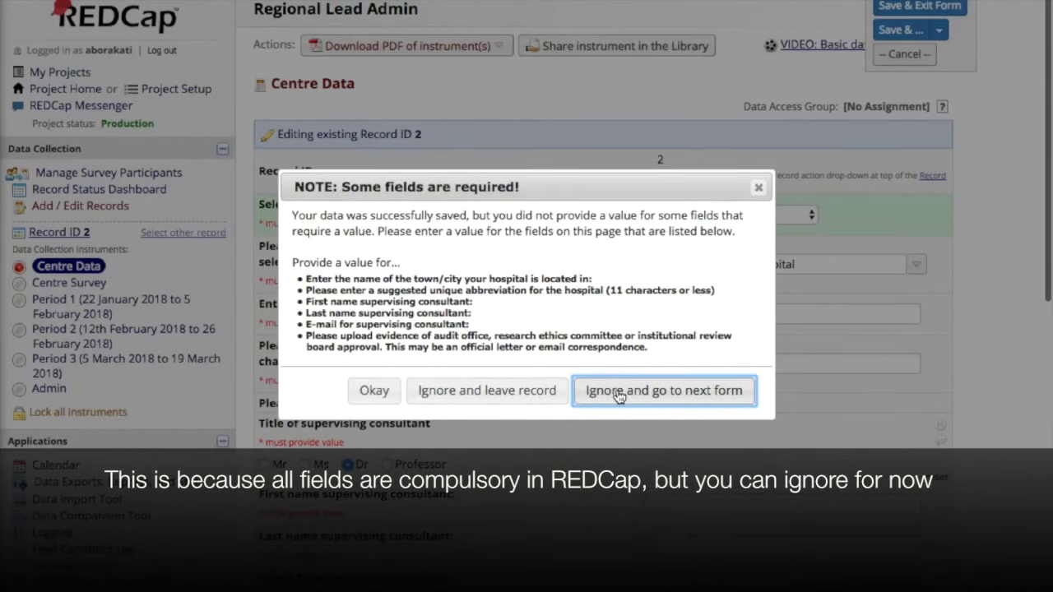
{"action": "left_click", "coordinate": [619, 395]}
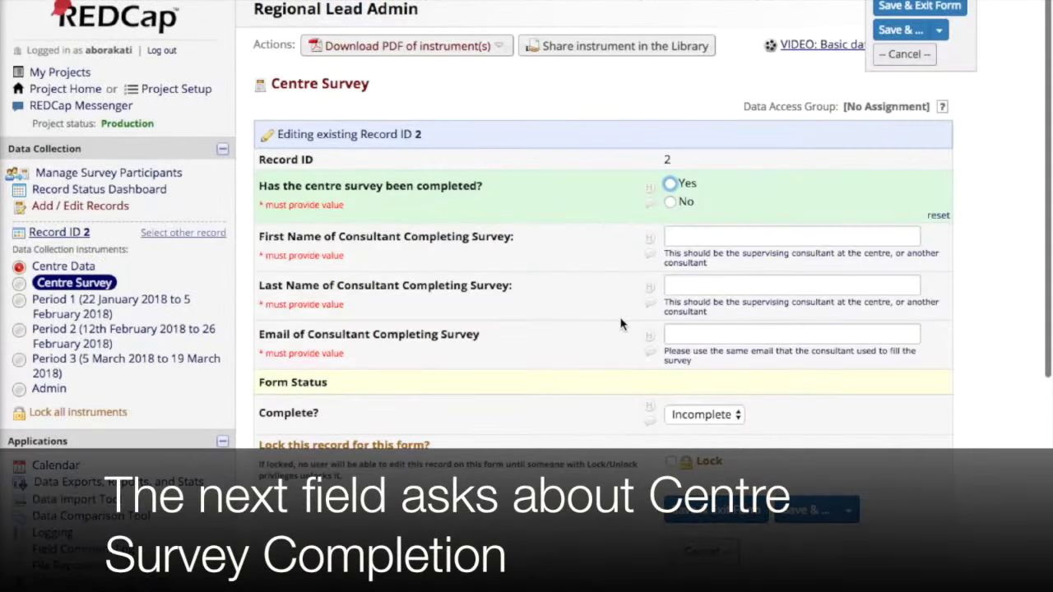
Record the centre survey as not completed, save, and go to the next form while ignoring the missing required fields
{"action": "left_click", "coordinate": [669, 184]}
{"action": "left_click", "coordinate": [671, 202]}
{"action": "scroll", "coordinate": [749, 235], "scroll_direction": "down", "scroll_amount": 2}
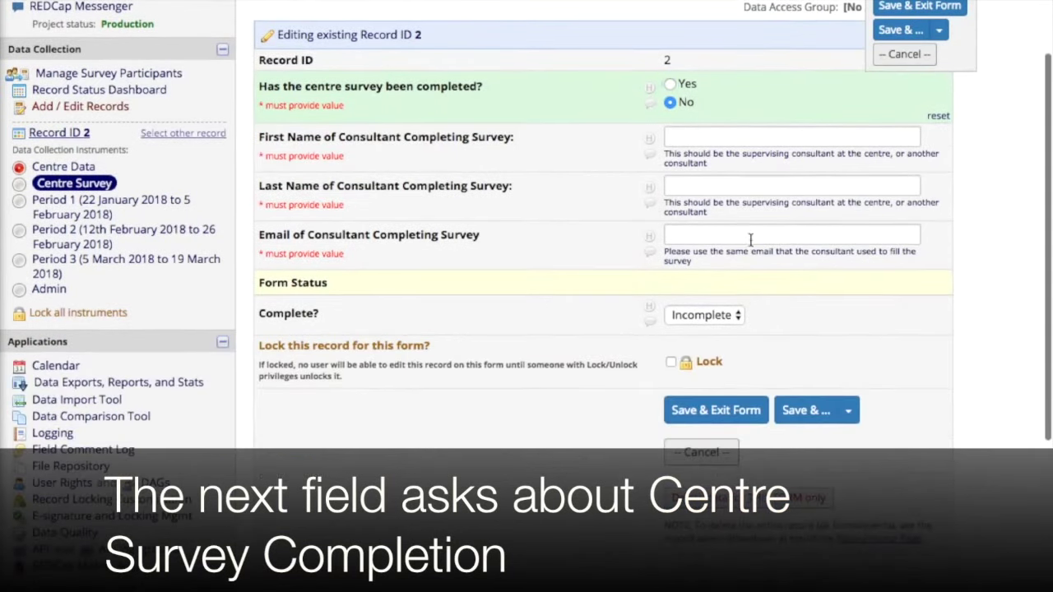
{"action": "left_click", "coordinate": [847, 410]}
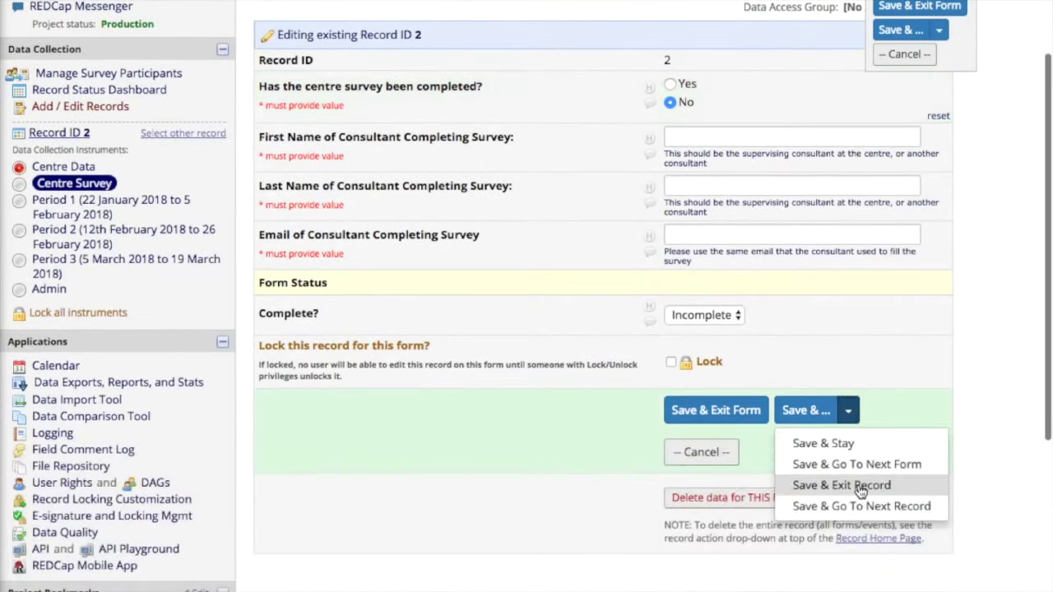
{"action": "left_click", "coordinate": [869, 471]}
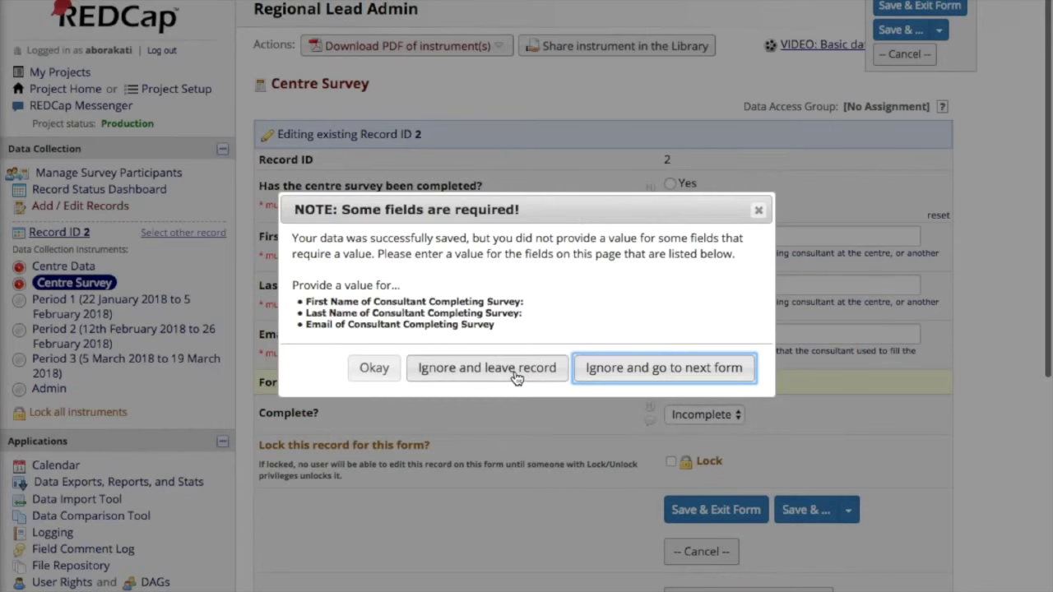
{"action": "left_click", "coordinate": [630, 370]}
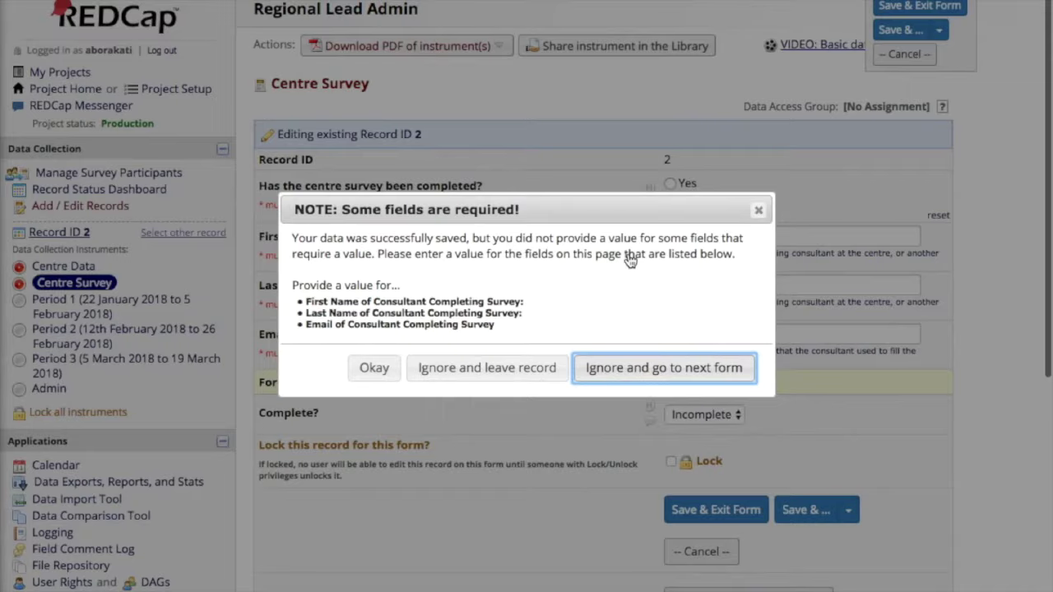
Answer Yes to the centre collecting data during Period 1 and set the number of collaborators to 2
{"action": "scroll", "coordinate": [642, 235], "scroll_direction": "down", "scroll_amount": 1}
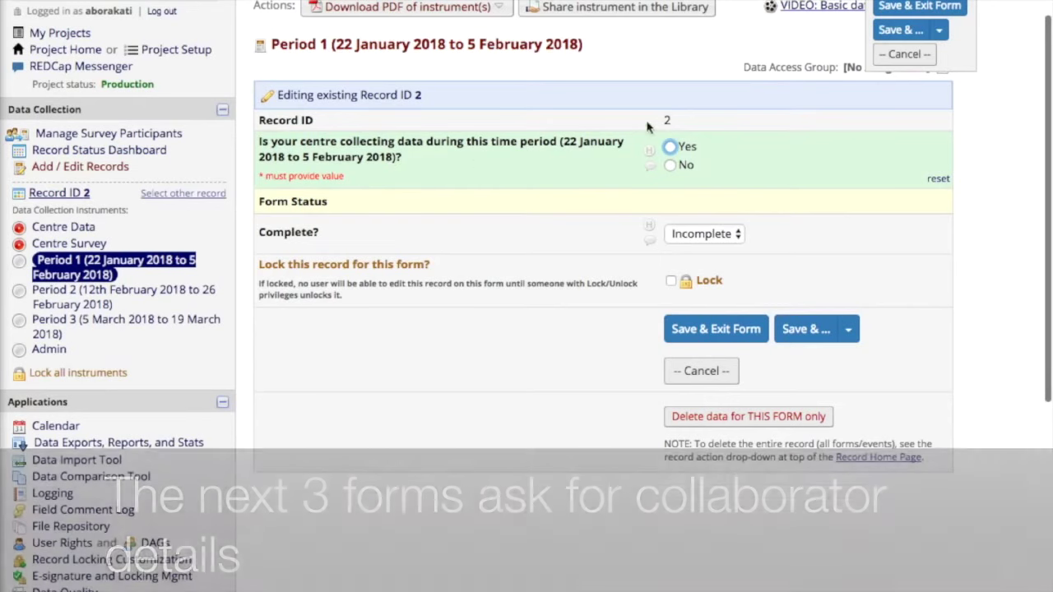
{"action": "left_click", "coordinate": [671, 147]}
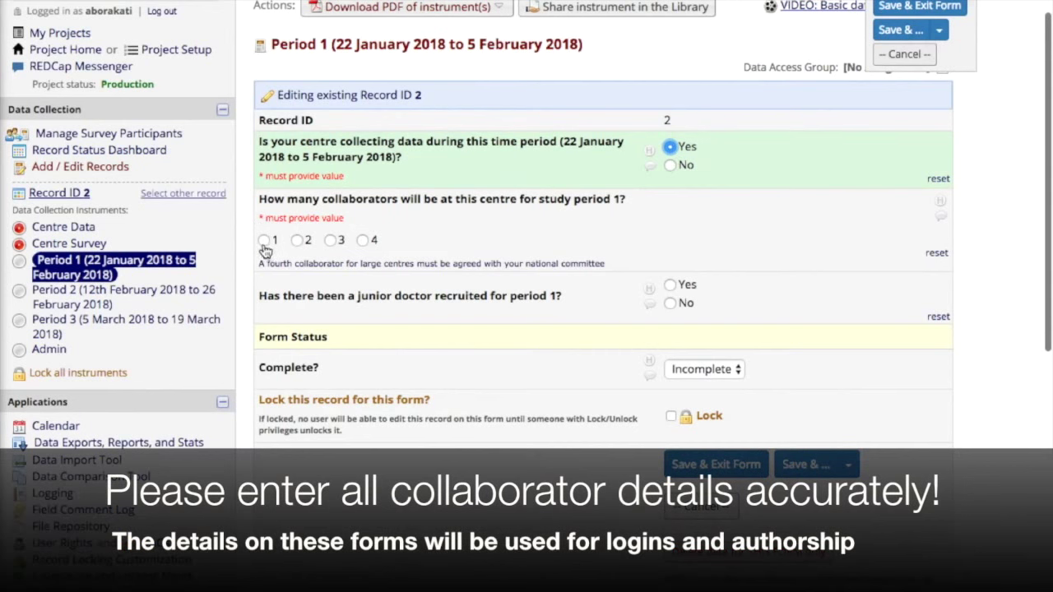
{"action": "left_click", "coordinate": [264, 240]}
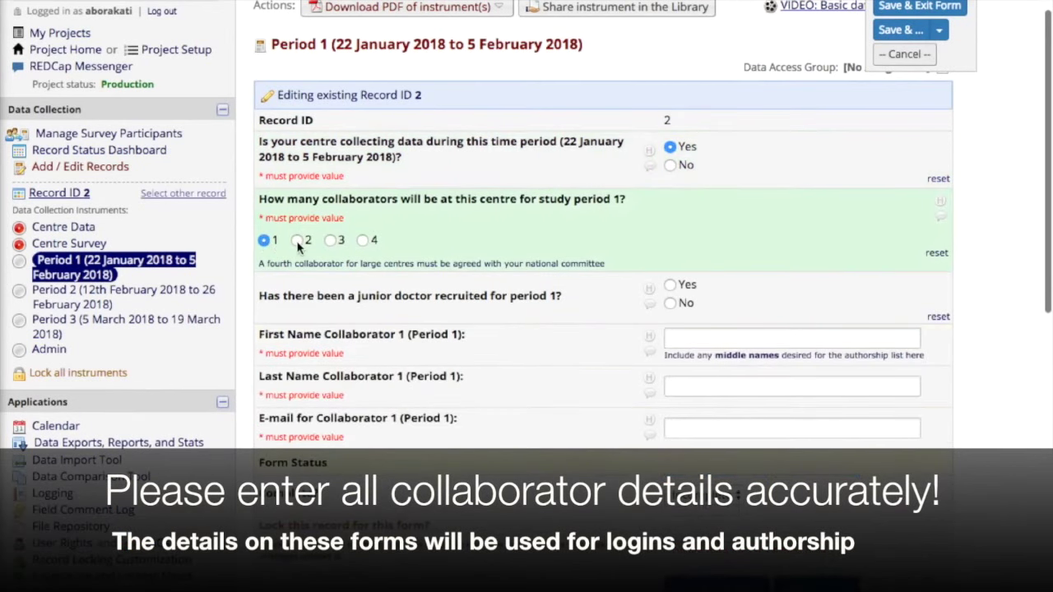
{"action": "left_click", "coordinate": [297, 240]}
{"action": "scroll", "coordinate": [298, 242], "scroll_direction": "down", "scroll_amount": 1}
{"action": "scroll", "coordinate": [299, 247], "scroll_direction": "down", "scroll_amount": 3}
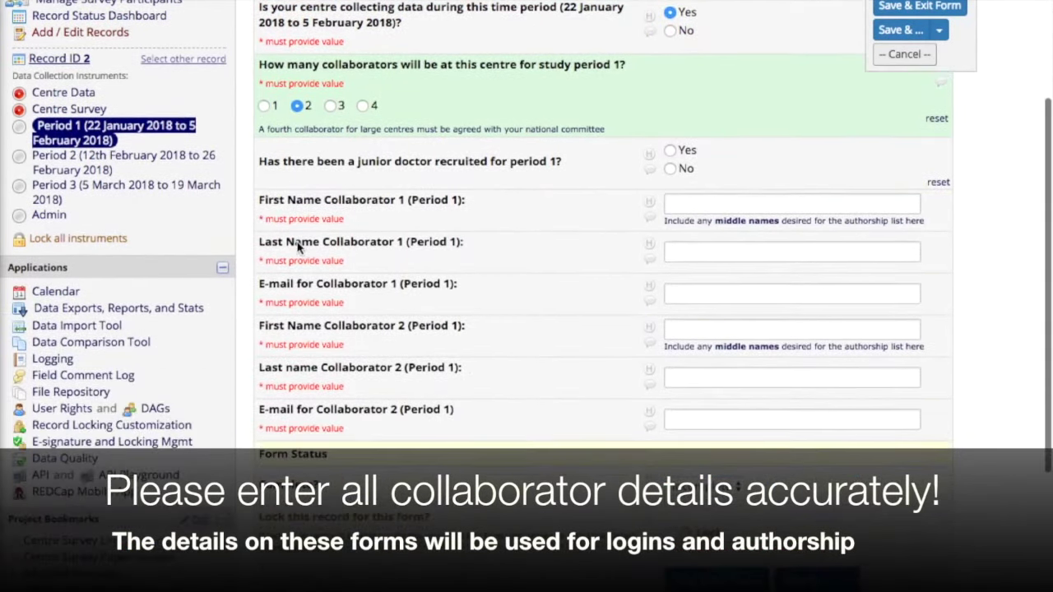
Answer Yes to a junior doctor being recruited for period 1 and review the collaborator and junior doctor fields
{"action": "left_click", "coordinate": [699, 205]}
{"action": "left_click", "coordinate": [697, 253]}
{"action": "left_click", "coordinate": [713, 207]}
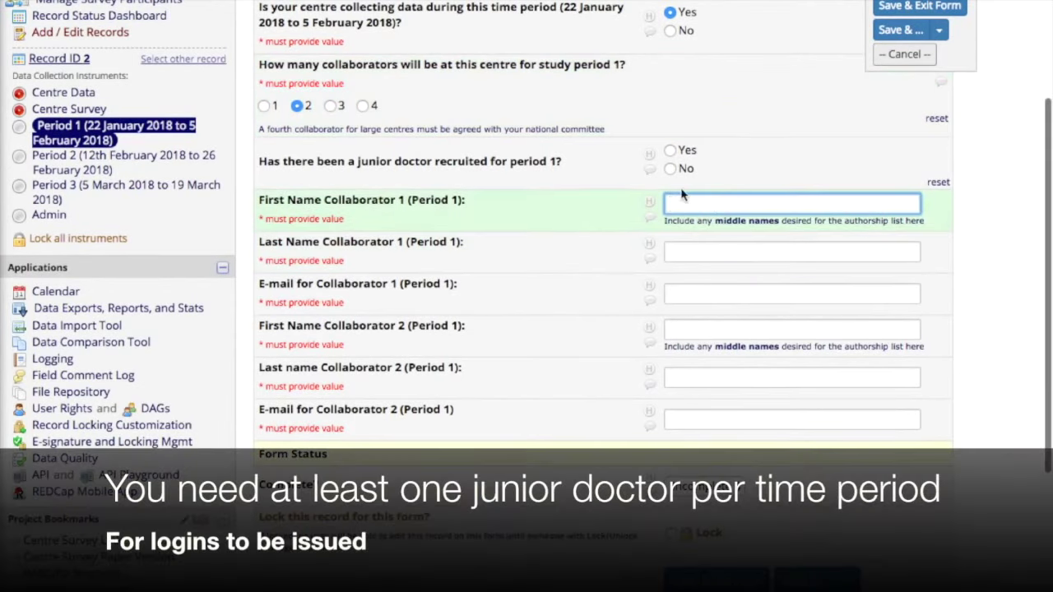
{"action": "left_click", "coordinate": [670, 150]}
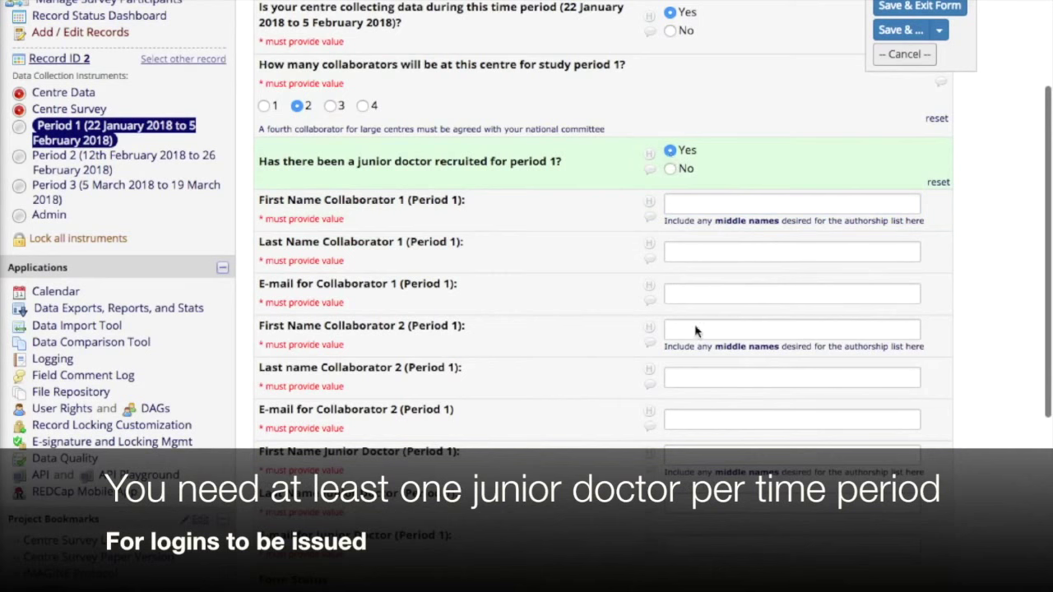
{"action": "scroll", "coordinate": [728, 363], "scroll_direction": "down", "scroll_amount": 3}
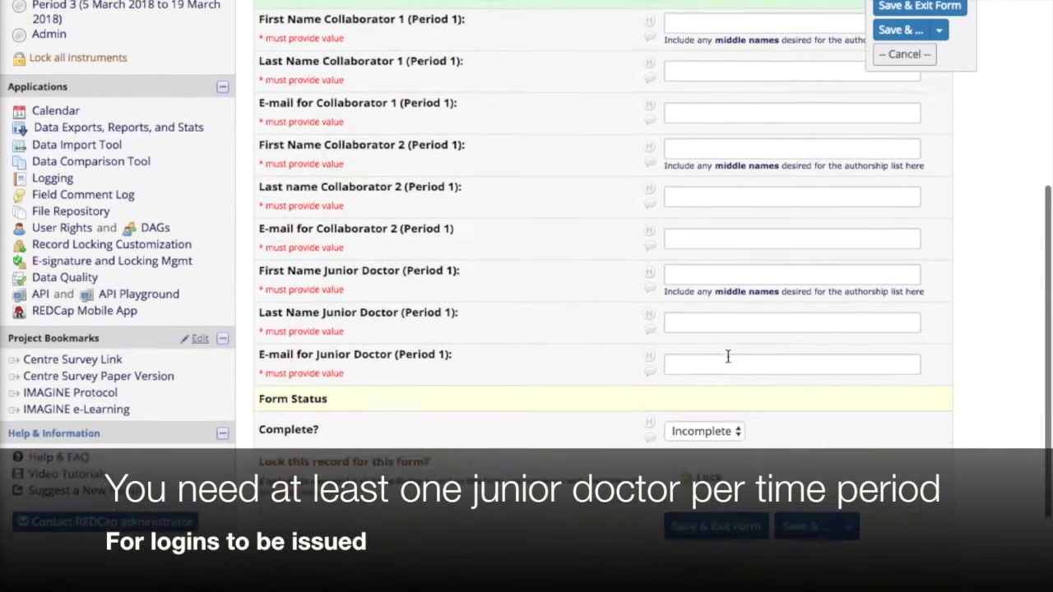
{"action": "scroll", "coordinate": [732, 301], "scroll_direction": "up", "scroll_amount": 2}
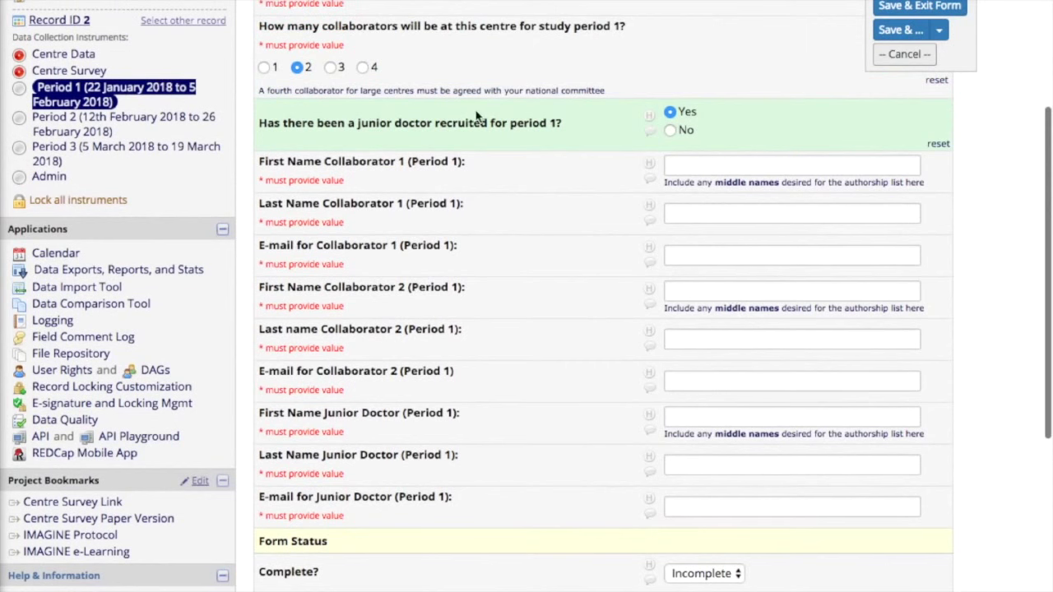
{"action": "scroll", "coordinate": [388, 91], "scroll_direction": "up", "scroll_amount": 2}
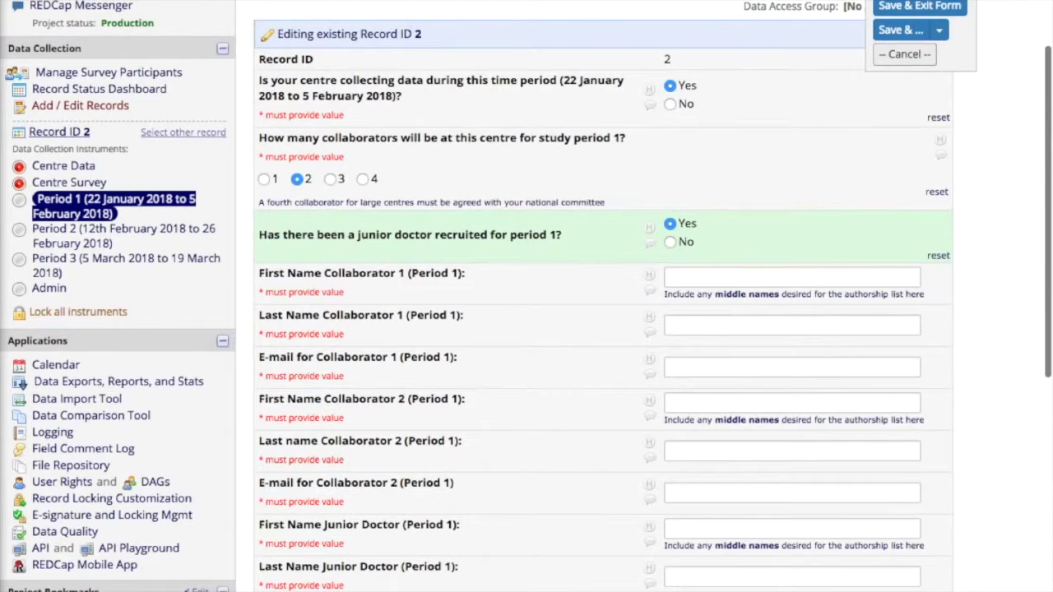
Examine the Period 1 form's collaborator and junior doctor name and e-mail fields and its form status section
{"action": "scroll", "coordinate": [345, 138], "scroll_direction": "down", "scroll_amount": 2}
{"action": "scroll", "coordinate": [344, 138], "scroll_direction": "up", "scroll_amount": 1}
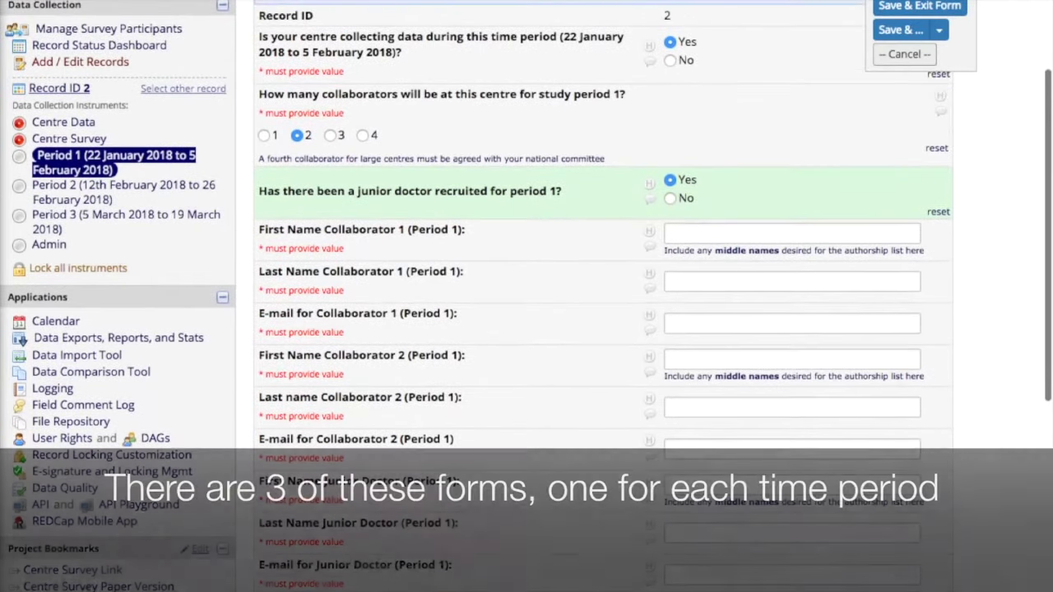
{"action": "scroll", "coordinate": [531, 158], "scroll_direction": "down", "scroll_amount": 4}
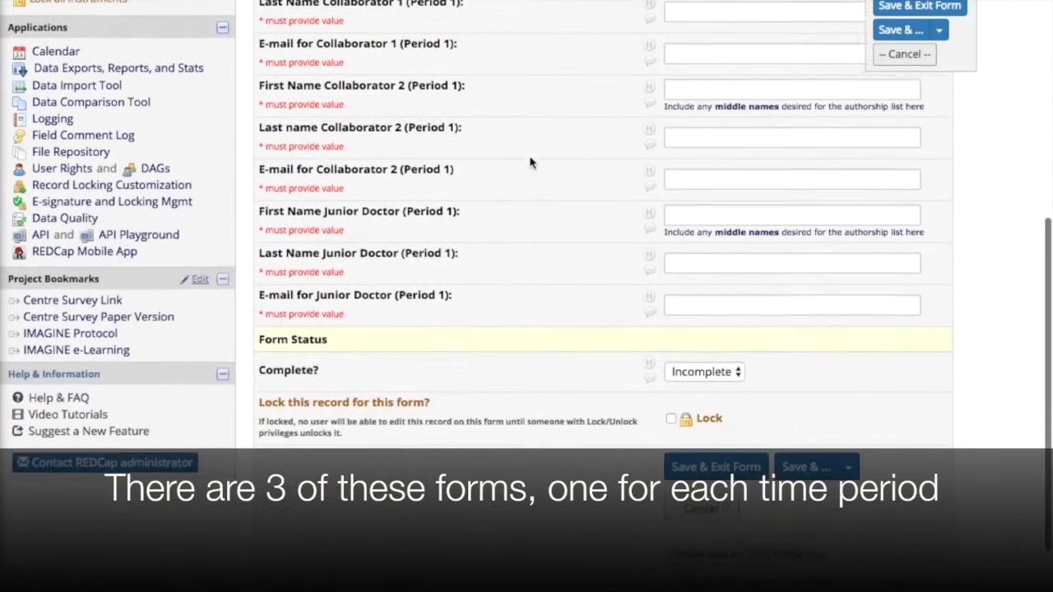
{"action": "scroll", "coordinate": [530, 161], "scroll_direction": "up", "scroll_amount": 2}
{"action": "scroll", "coordinate": [530, 162], "scroll_direction": "up", "scroll_amount": 1}
{"action": "scroll", "coordinate": [647, 174], "scroll_direction": "up", "scroll_amount": 1}
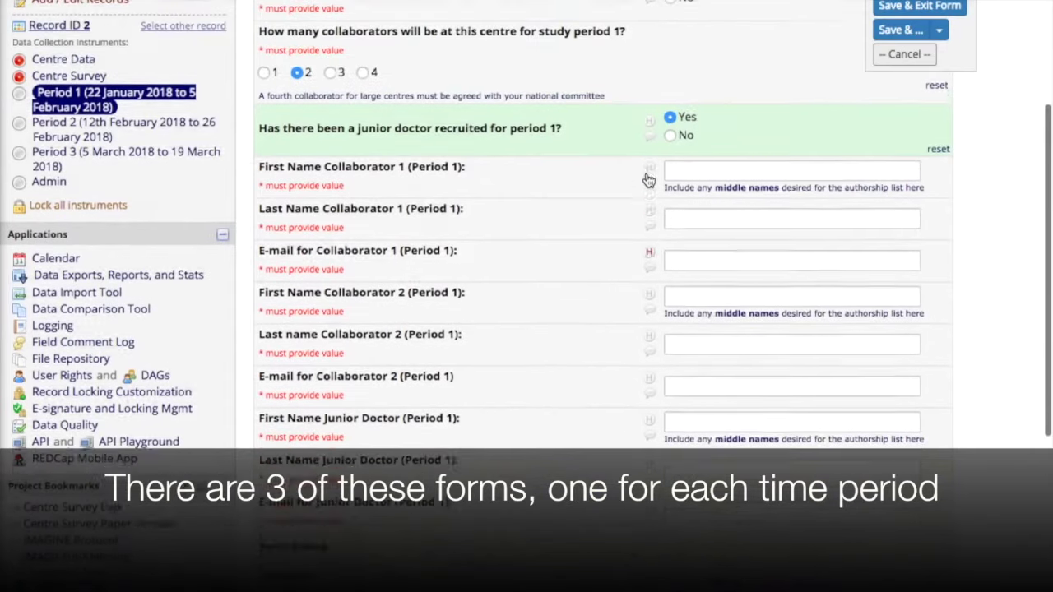
{"action": "scroll", "coordinate": [706, 169], "scroll_direction": "up", "scroll_amount": 2}
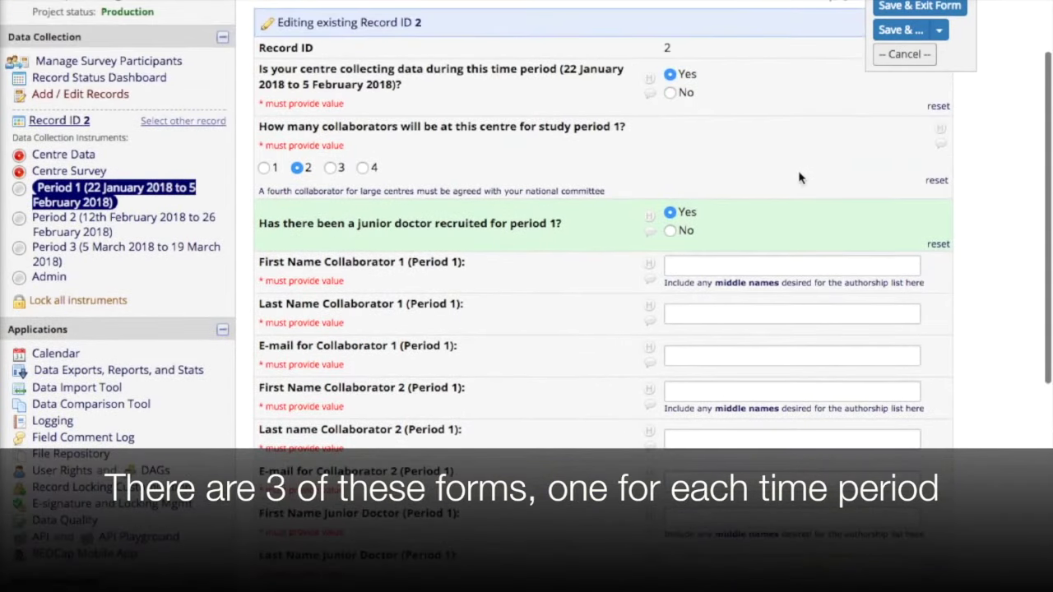
{"action": "scroll", "coordinate": [802, 177], "scroll_direction": "down", "scroll_amount": 4}
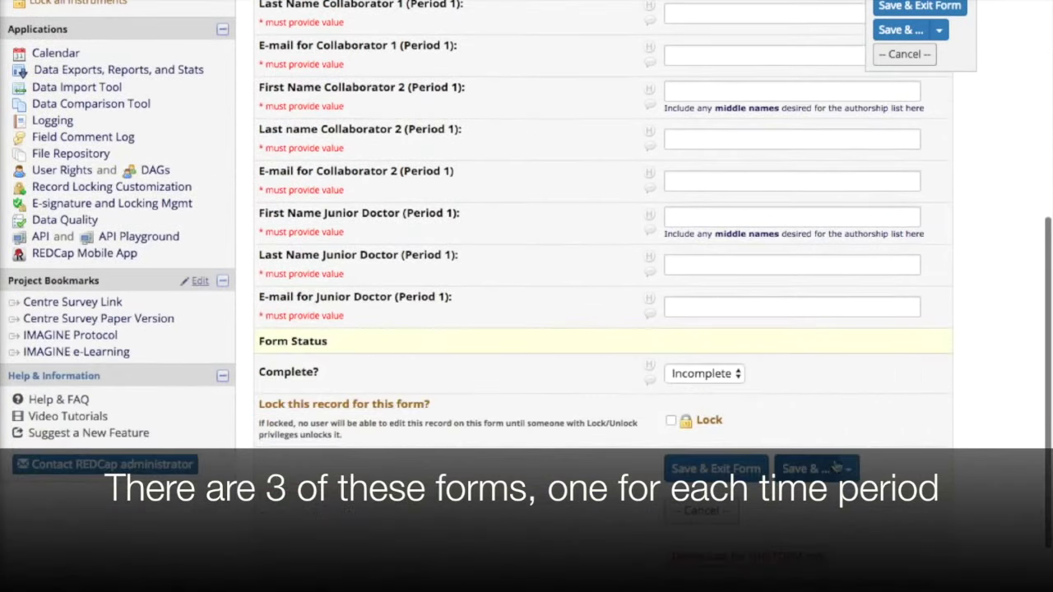
{"action": "scroll", "coordinate": [840, 468], "scroll_direction": "up", "scroll_amount": 5}
{"action": "scroll", "coordinate": [851, 469], "scroll_direction": "down", "scroll_amount": 1}
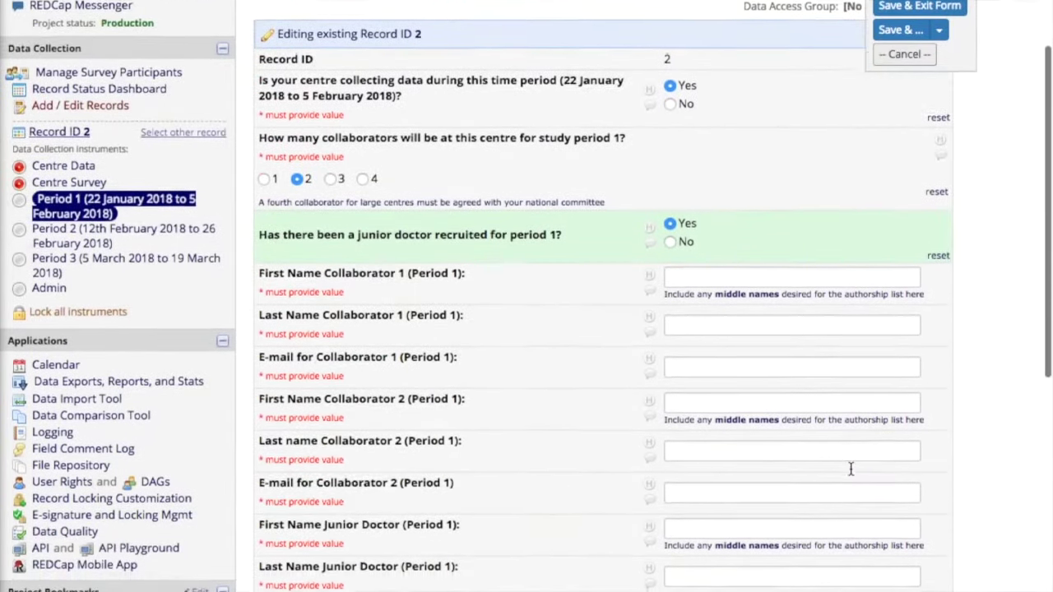
Save the Period 1 form with the go-to-next-form option, but ignore the missing required fields and leave the record
{"action": "scroll", "coordinate": [851, 469], "scroll_direction": "down", "scroll_amount": 4}
{"action": "left_click", "coordinate": [848, 500]}
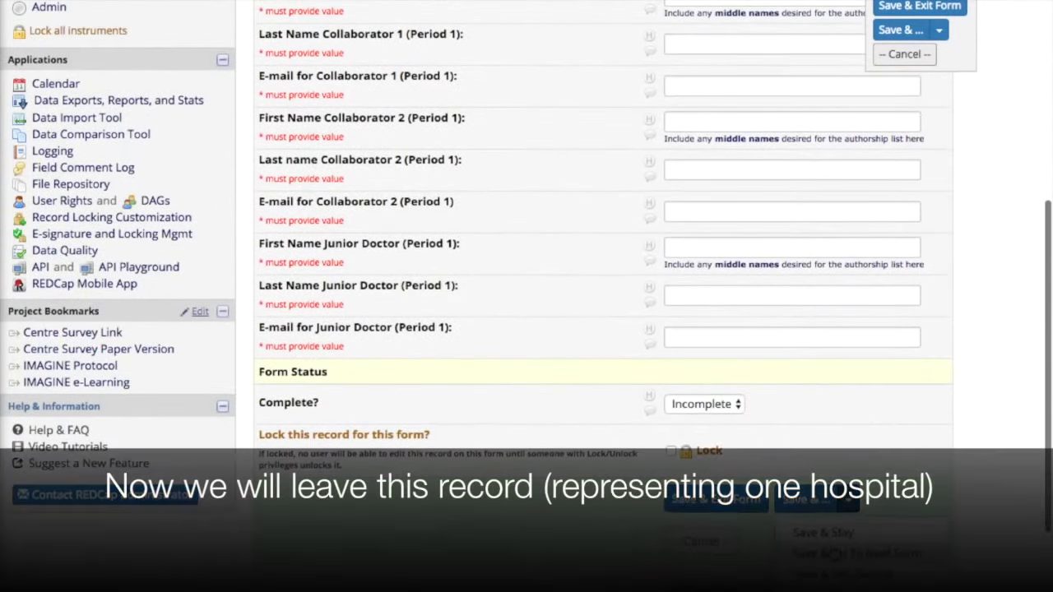
{"action": "scroll", "coordinate": [832, 553], "scroll_direction": "down", "scroll_amount": 1}
{"action": "left_click", "coordinate": [862, 515]}
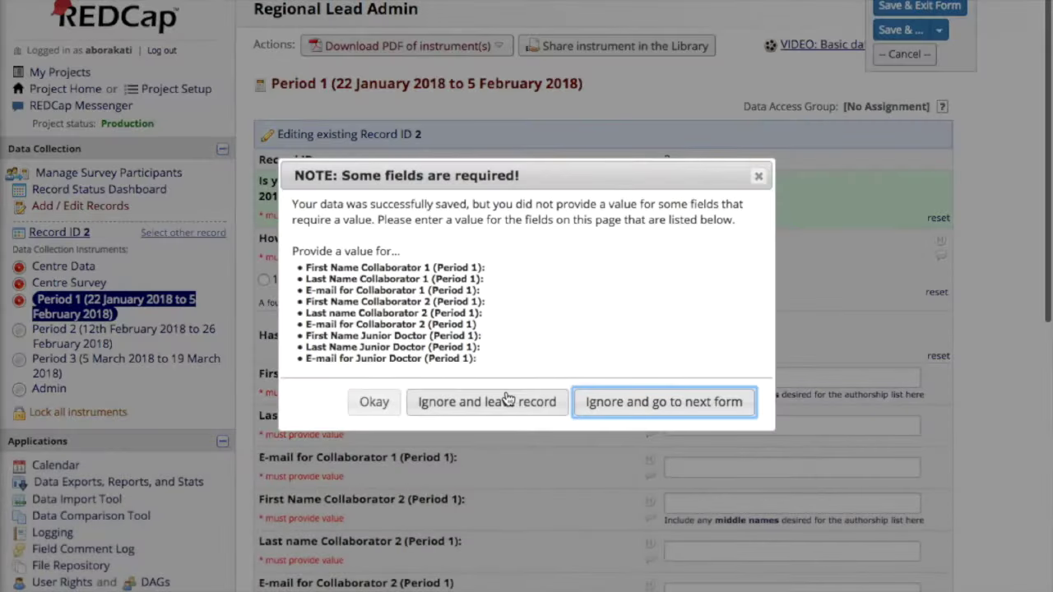
{"action": "left_click", "coordinate": [508, 400]}
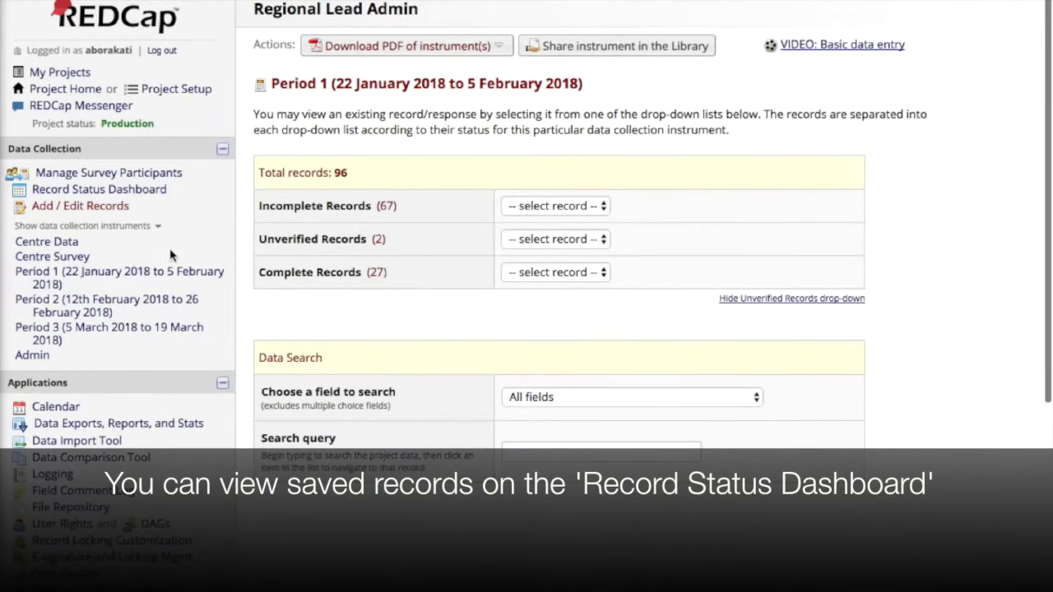
Find record 2 in the Record Status Dashboard, open its record home page and open its Centre Data form
{"action": "left_click", "coordinate": [119, 197]}
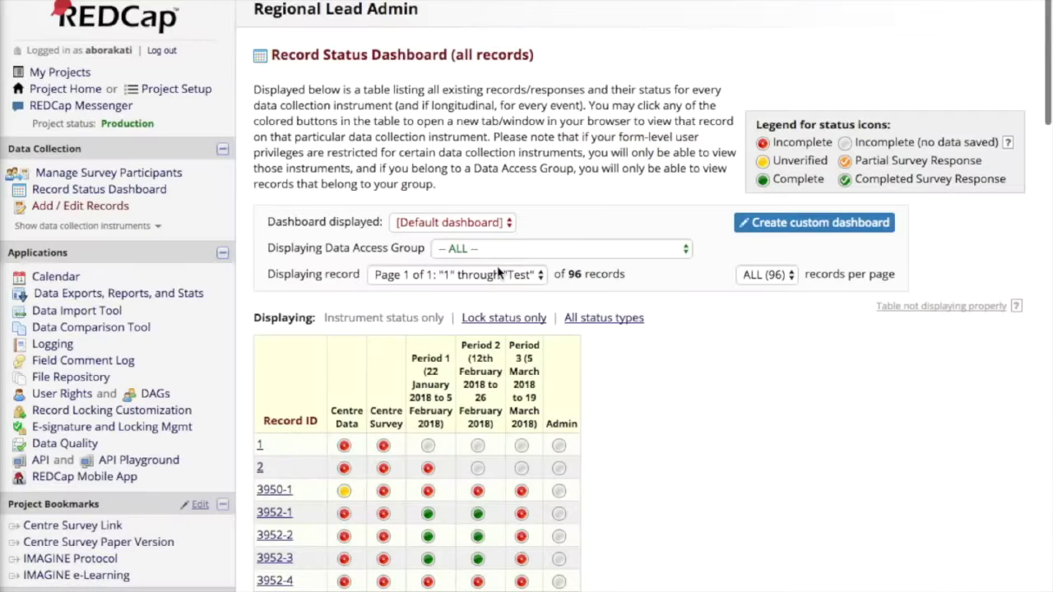
{"action": "scroll", "coordinate": [436, 306], "scroll_direction": "down", "scroll_amount": 2}
{"action": "scroll", "coordinate": [436, 306], "scroll_direction": "down", "scroll_amount": 2}
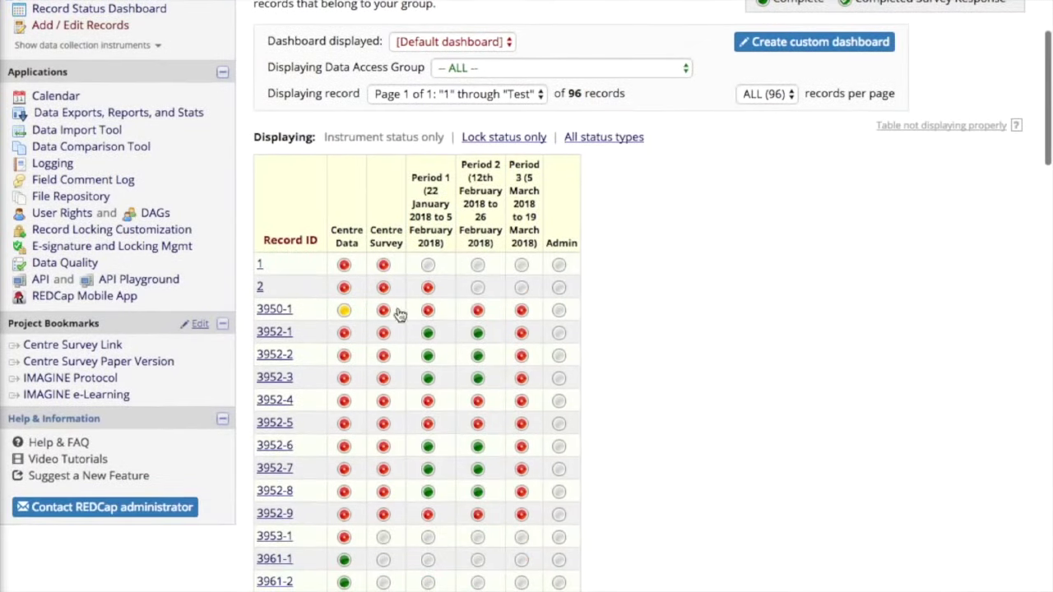
{"action": "left_click", "coordinate": [261, 290]}
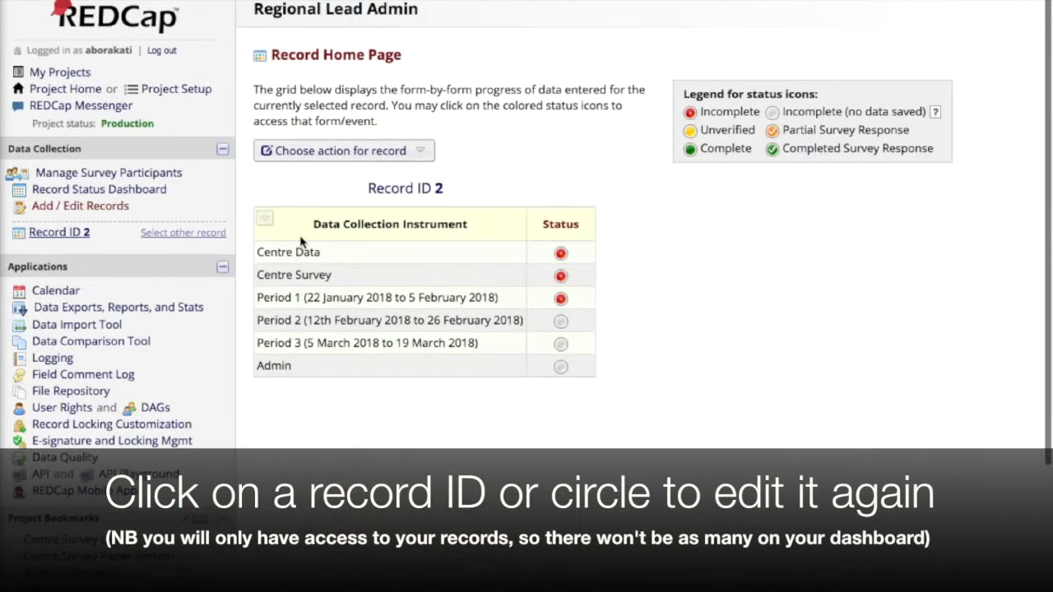
{"action": "left_click", "coordinate": [560, 254]}
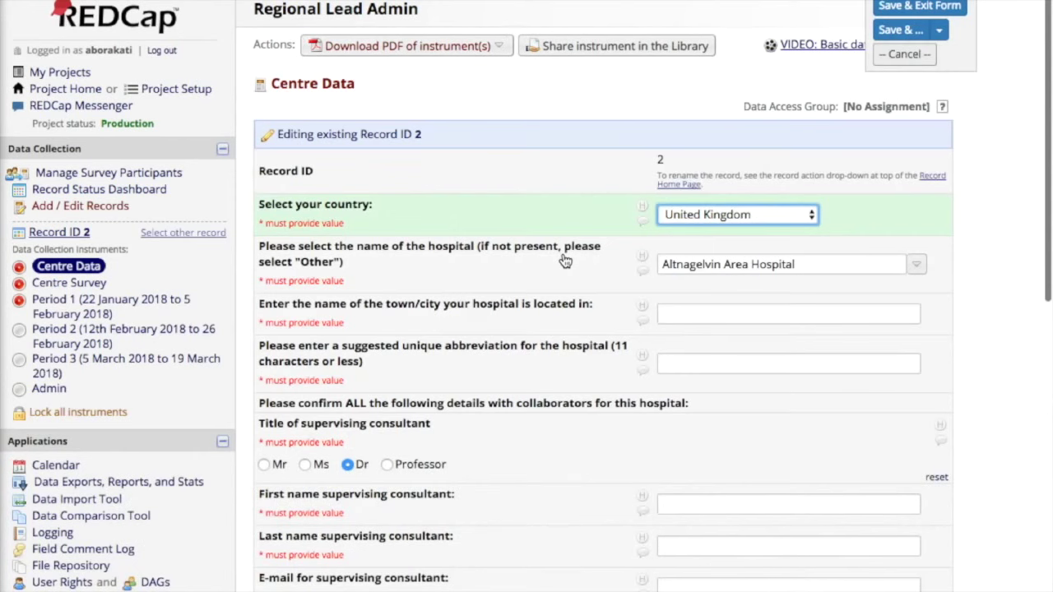
Return to the Record Status Dashboard, open record 2's Period 1 form directly and review its fields
{"action": "left_click", "coordinate": [91, 191]}
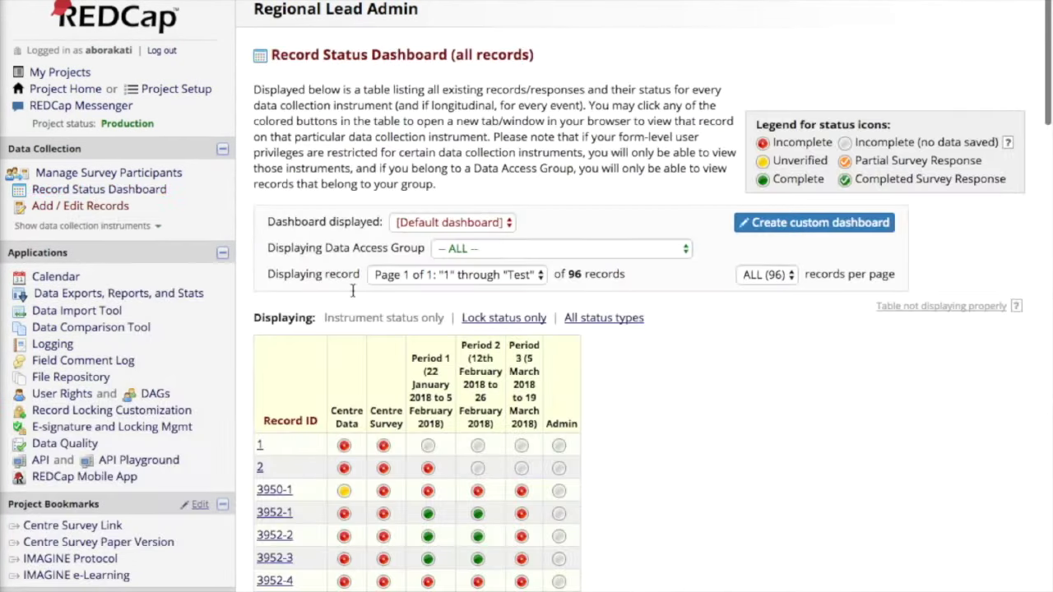
{"action": "scroll", "coordinate": [359, 318], "scroll_direction": "down", "scroll_amount": 1}
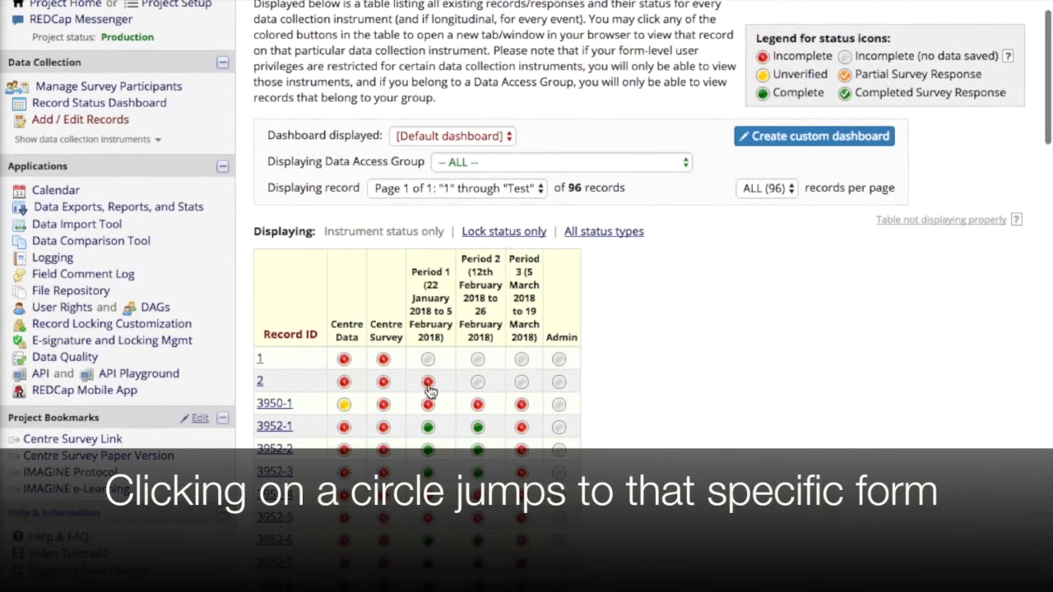
{"action": "left_click", "coordinate": [428, 383]}
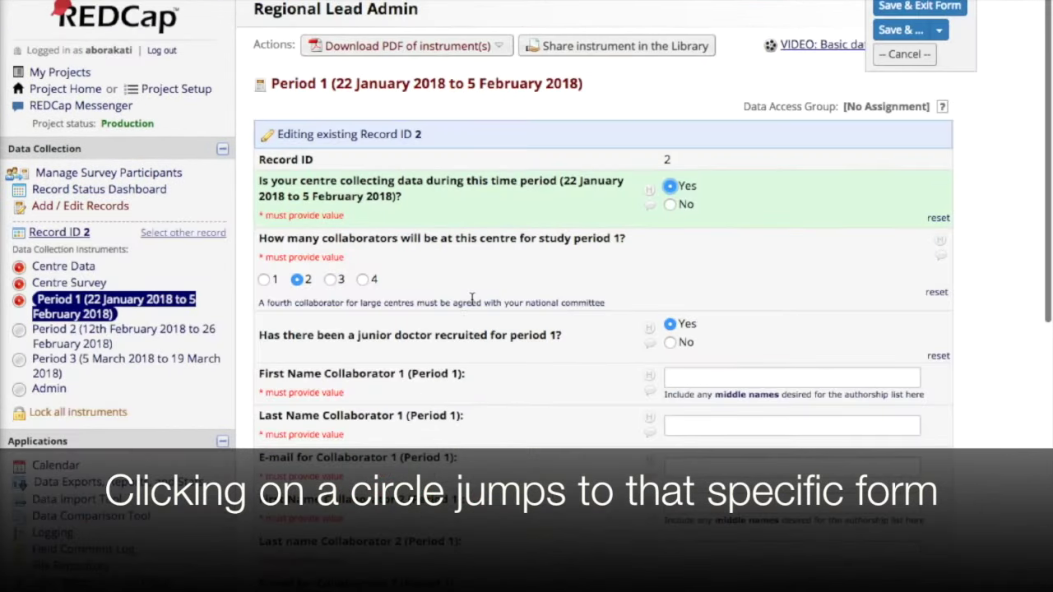
{"action": "scroll", "coordinate": [472, 298], "scroll_direction": "down", "scroll_amount": 3}
{"action": "scroll", "coordinate": [472, 302], "scroll_direction": "up", "scroll_amount": 3}
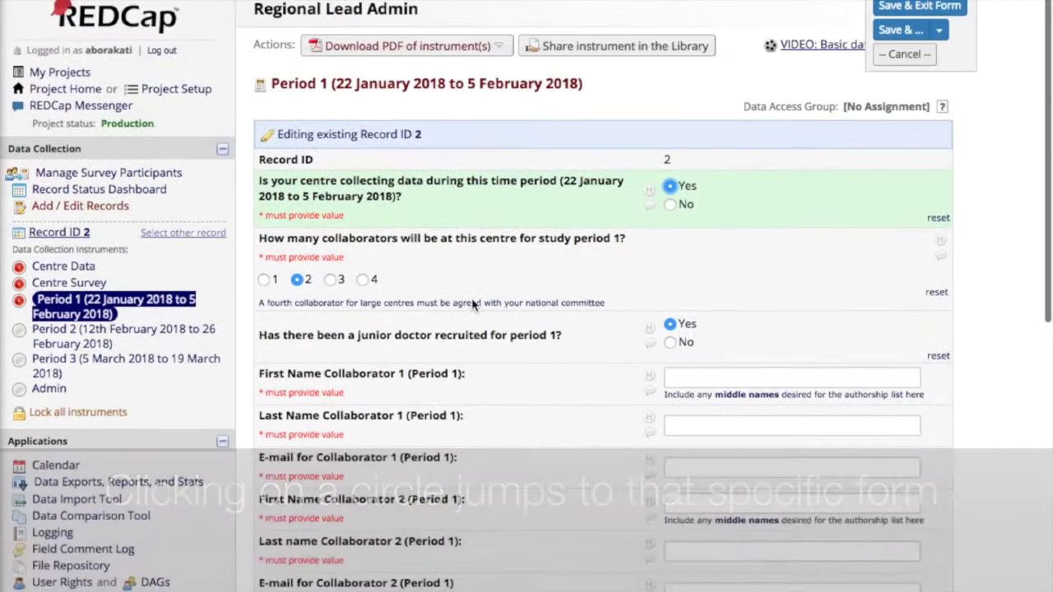
{"action": "scroll", "coordinate": [474, 304], "scroll_direction": "down", "scroll_amount": 6}
{"action": "scroll", "coordinate": [473, 304], "scroll_direction": "up", "scroll_amount": 3}
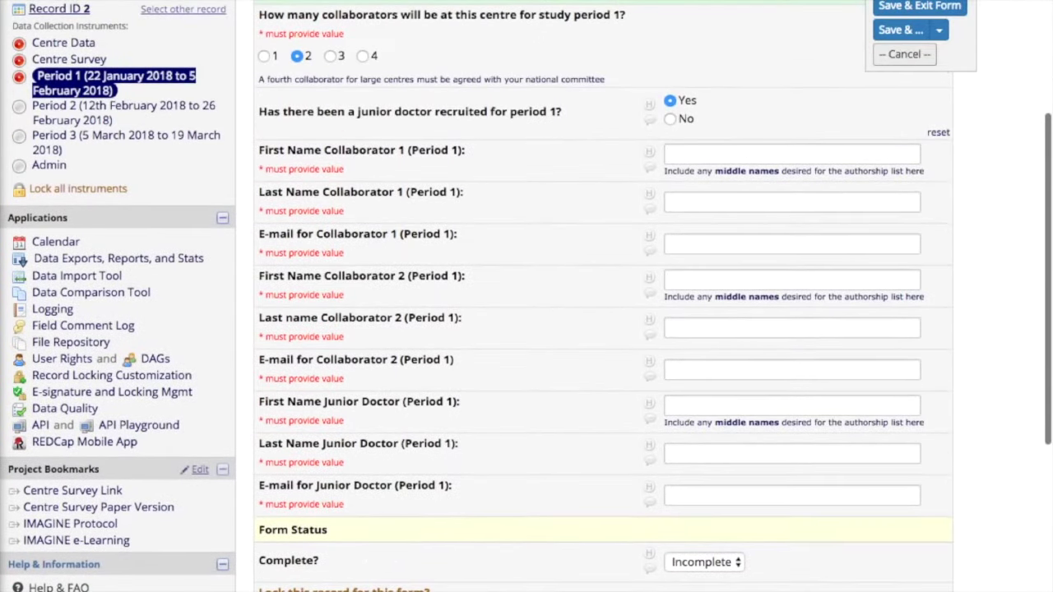
{"action": "scroll", "coordinate": [820, 37], "scroll_direction": "up", "scroll_amount": 3}
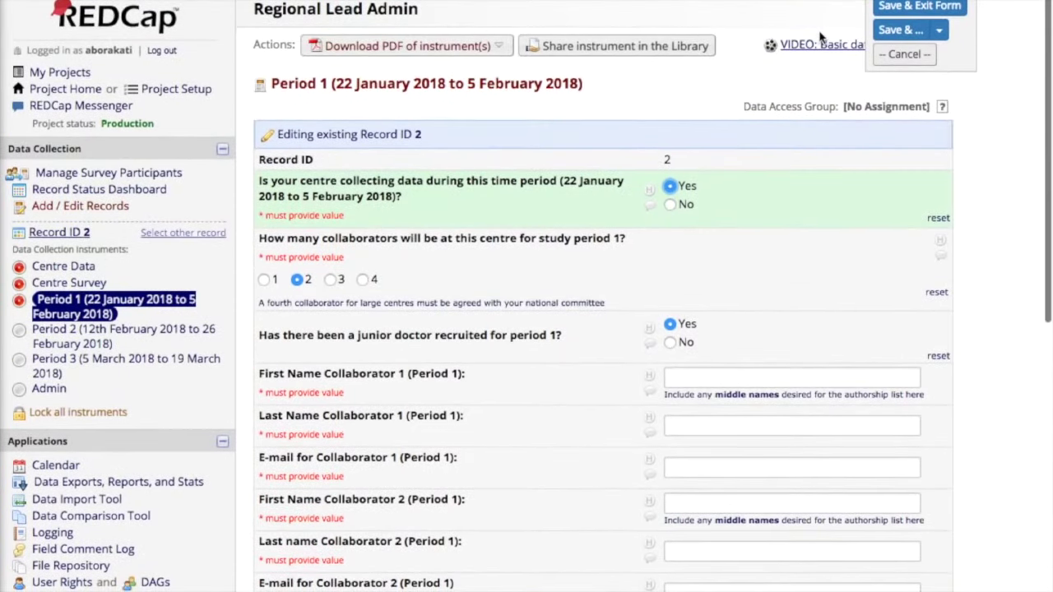